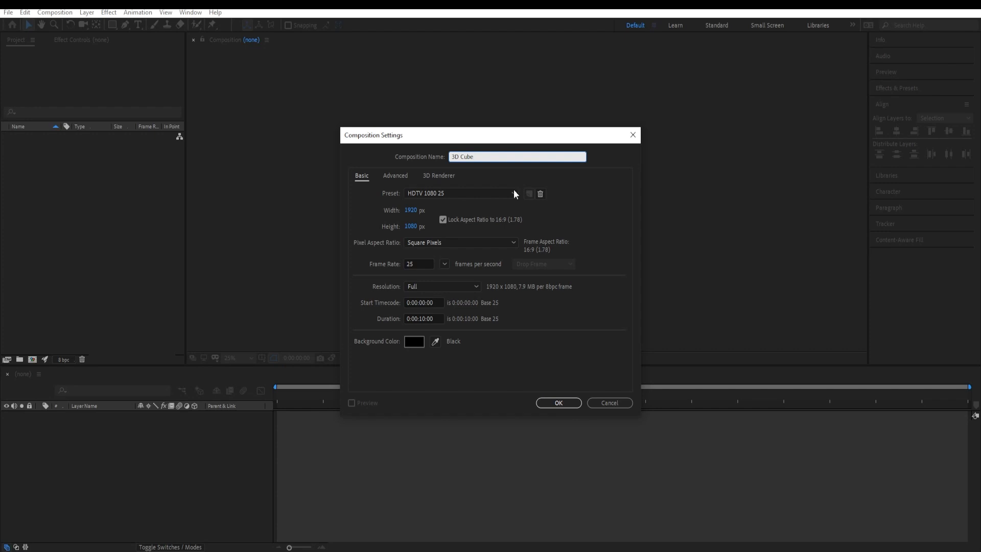
Create the 1920 x 1080, 25 fps composition named 3D Cube and add a rectangle shape layer filling the whole frame
left_click(544, 403)
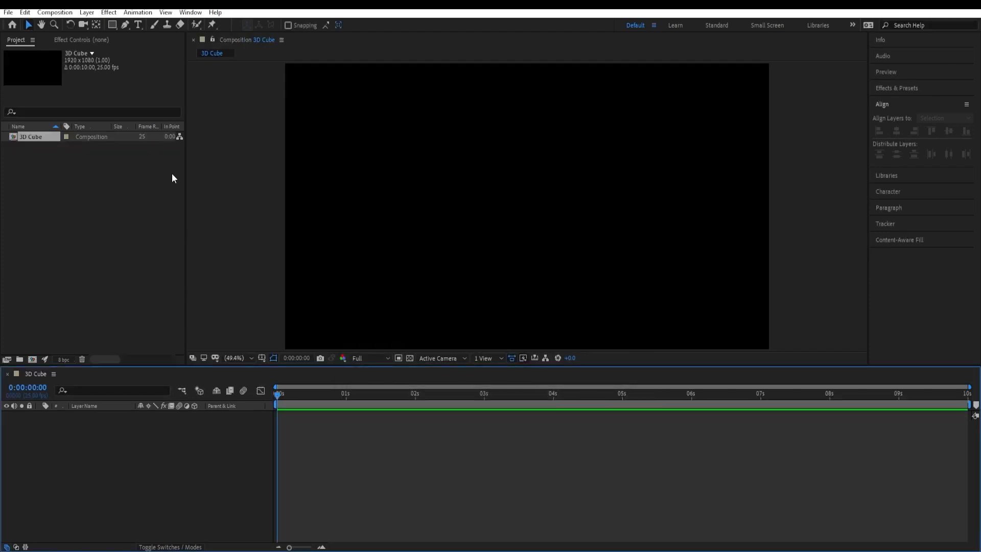
double_click(113, 25)
Give the rectangle a solid 8F1F3B fill and a solid 3D1010 stroke 1 px wide
left_click(366, 25)
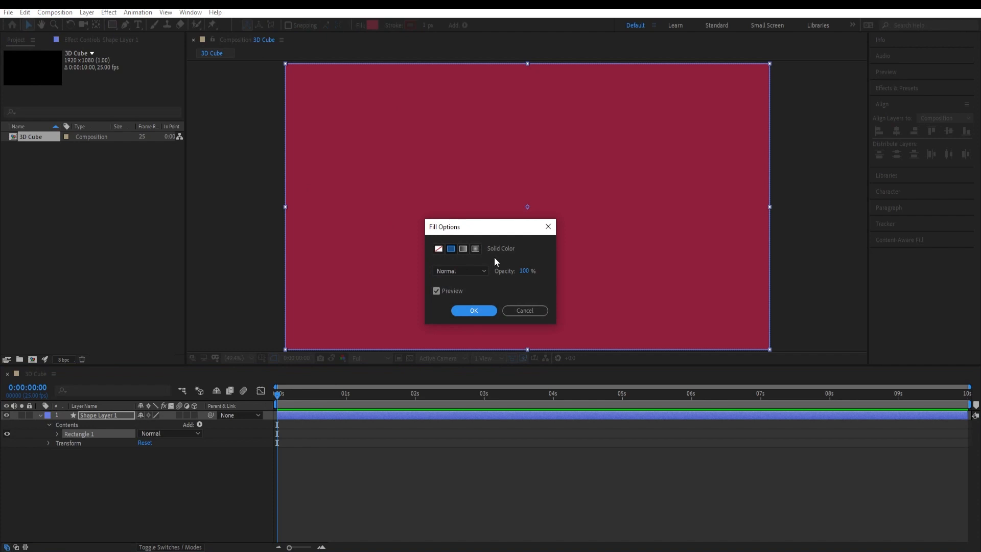
left_click(475, 311)
left_click(393, 25)
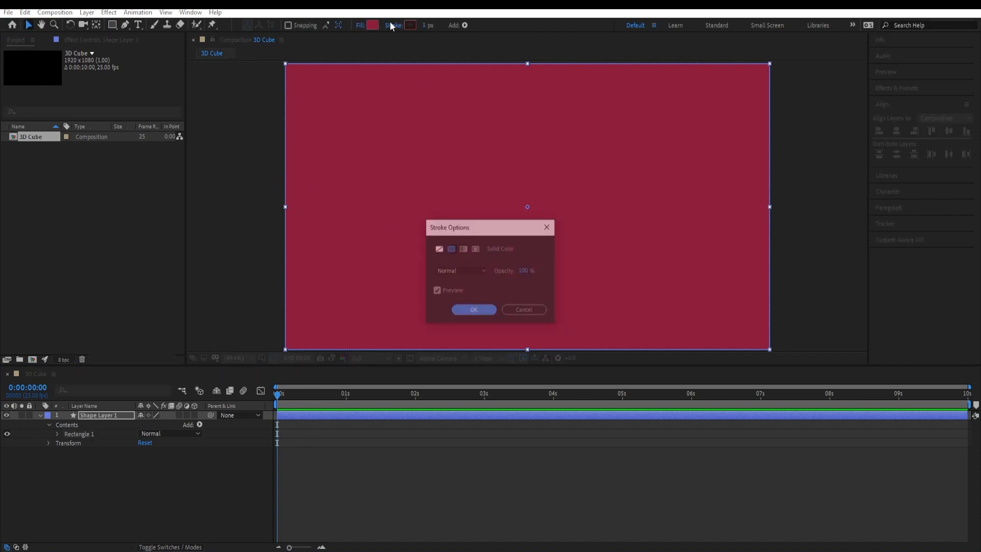
left_click(474, 311)
left_click(372, 25)
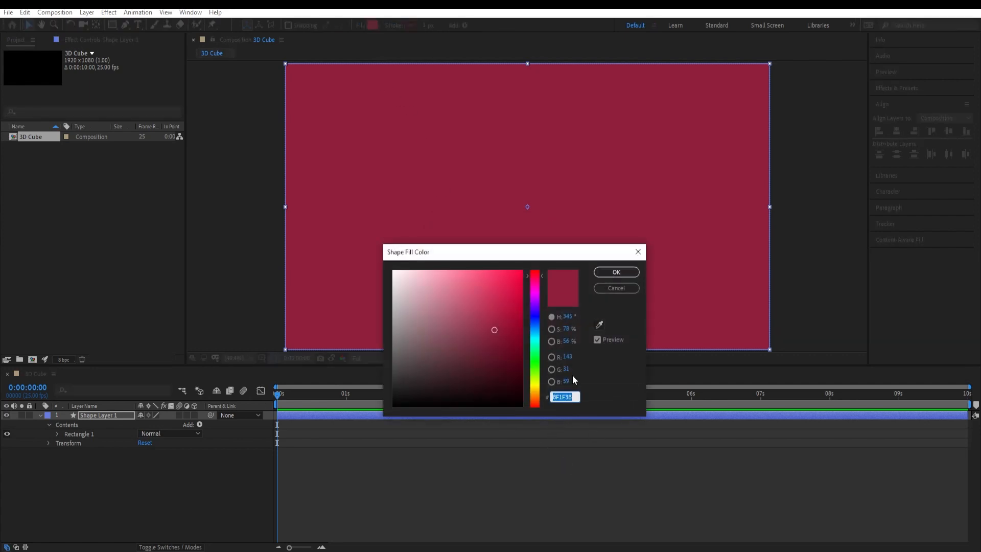
left_click(612, 273)
left_click(411, 26)
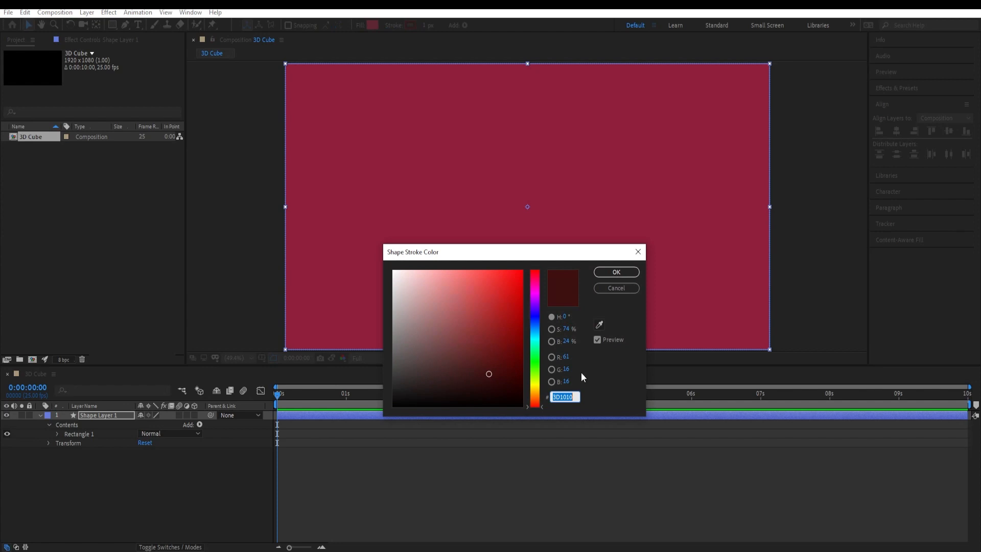
left_click(615, 278)
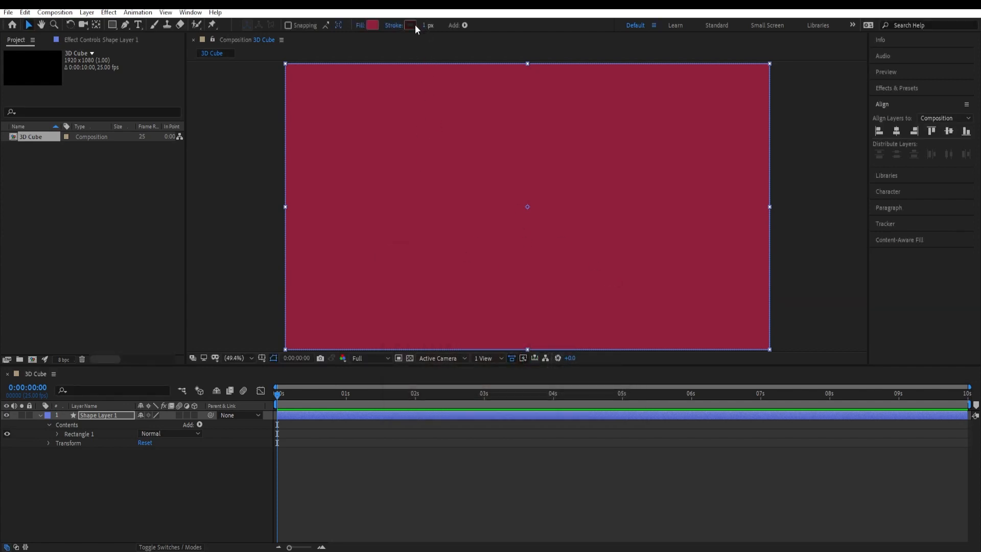
left_click_drag(426, 27, 429, 27)
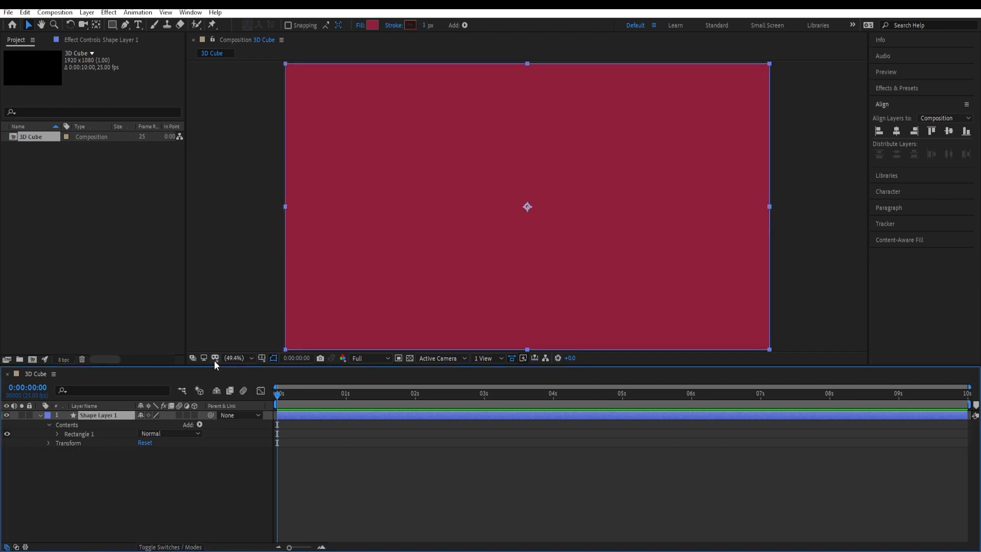
Rename the shape layer as cube
key("Return")
type("cube")
key("Return")
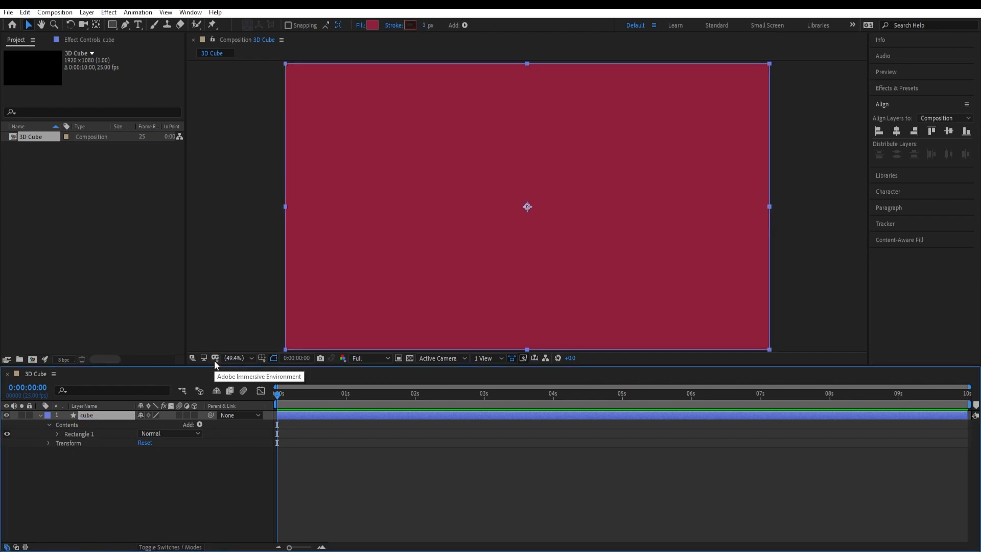
Set the size of the cube layer's rectangle path to 400 by 80
left_click(57, 434)
left_click(65, 443)
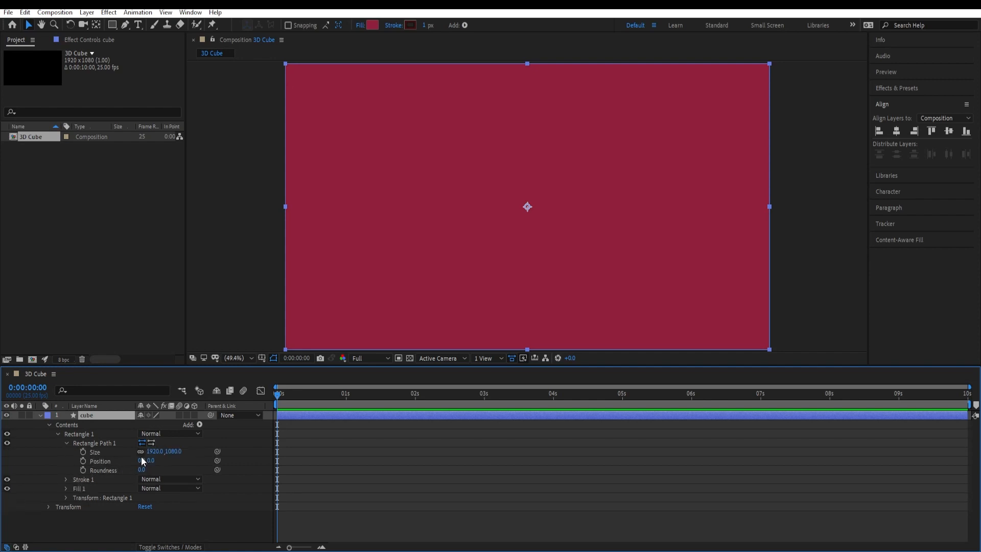
left_click(173, 452)
type("80")
key("Return")
left_click(154, 452)
type("400")
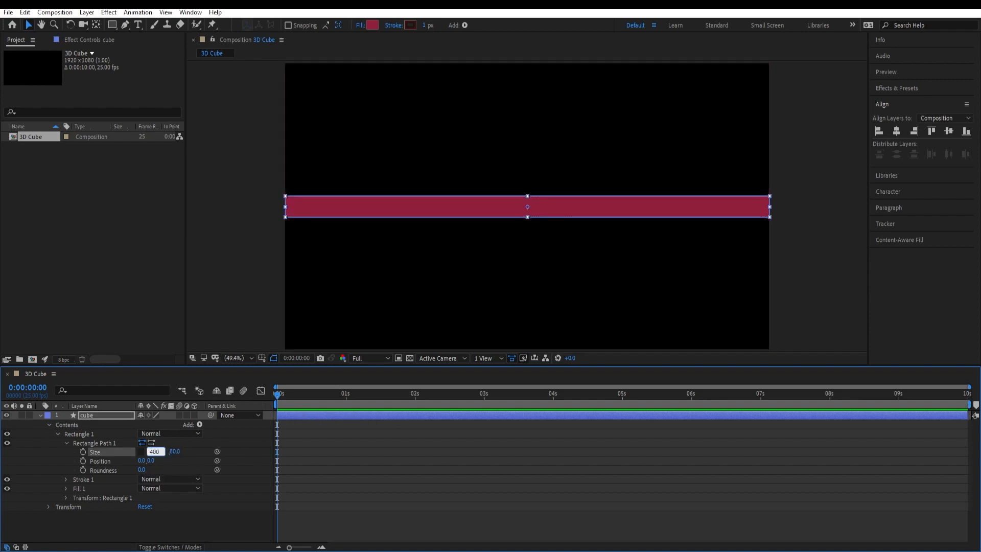
key("Return")
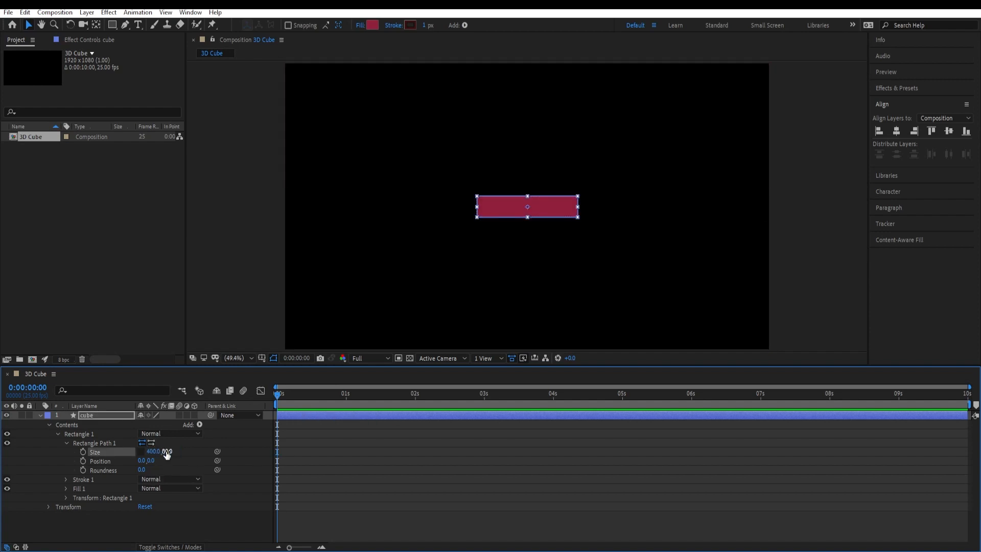
left_click(67, 481)
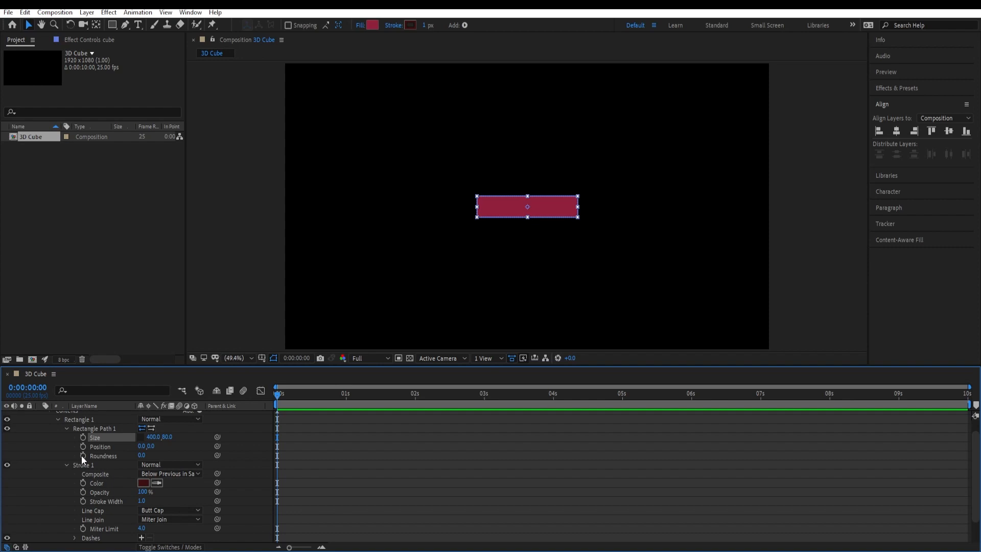
left_click(67, 465)
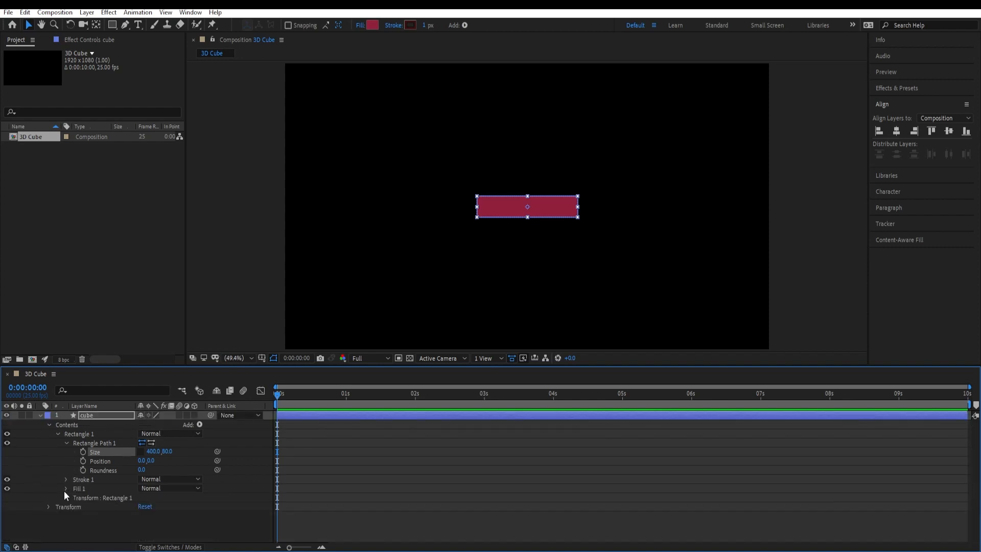
left_click(66, 489)
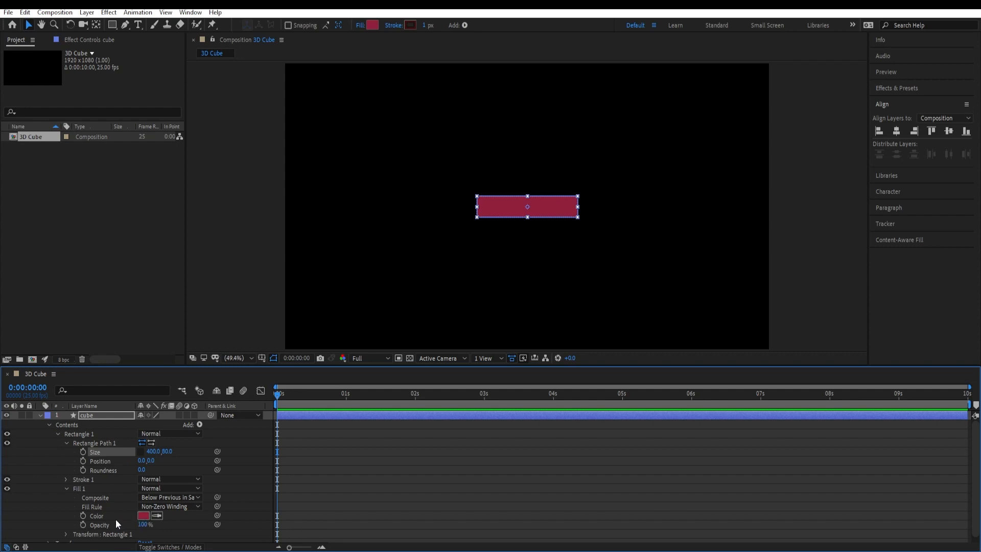
left_click(67, 489)
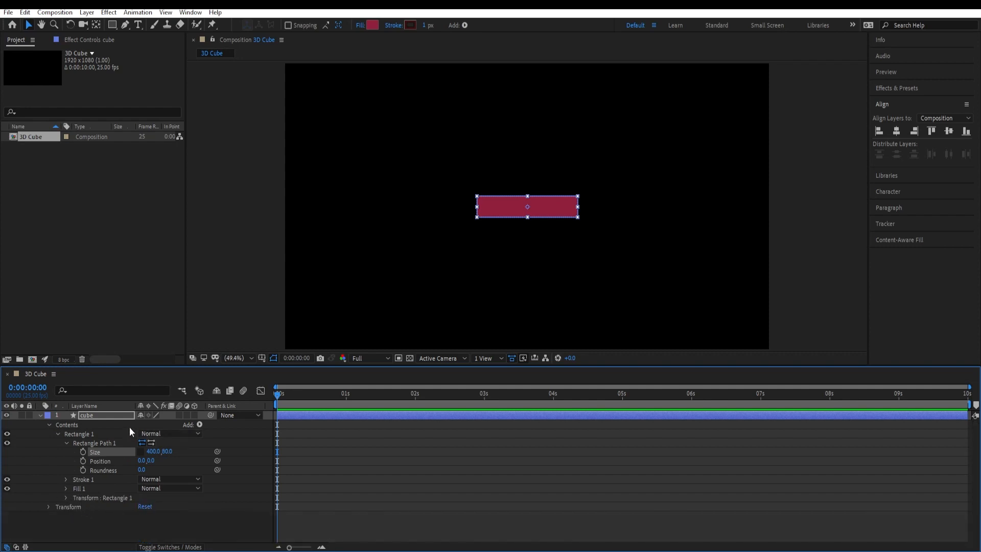
Make the cube layer 3D and set the composition's 3D renderer to CINEMA 4D
left_click(194, 415)
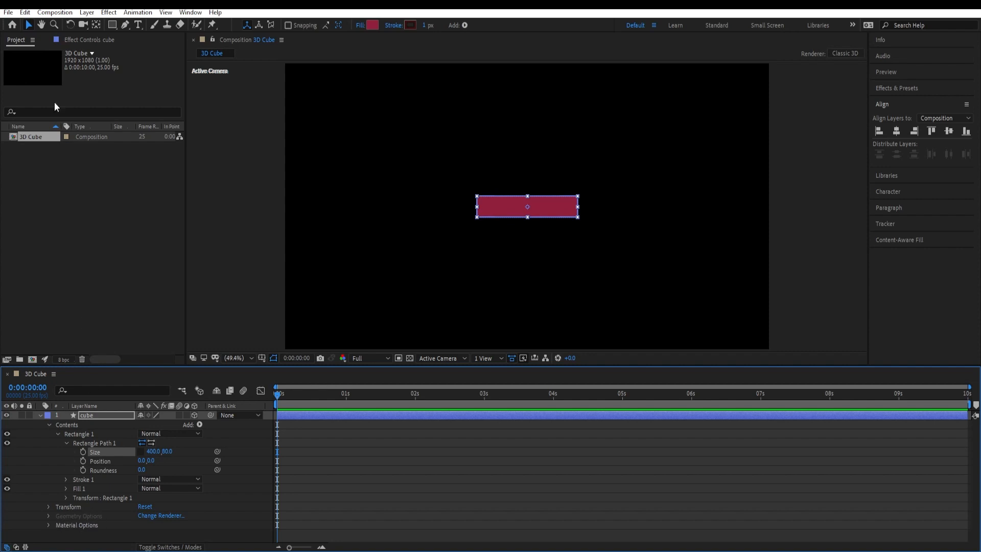
left_click(55, 13)
left_click(68, 40)
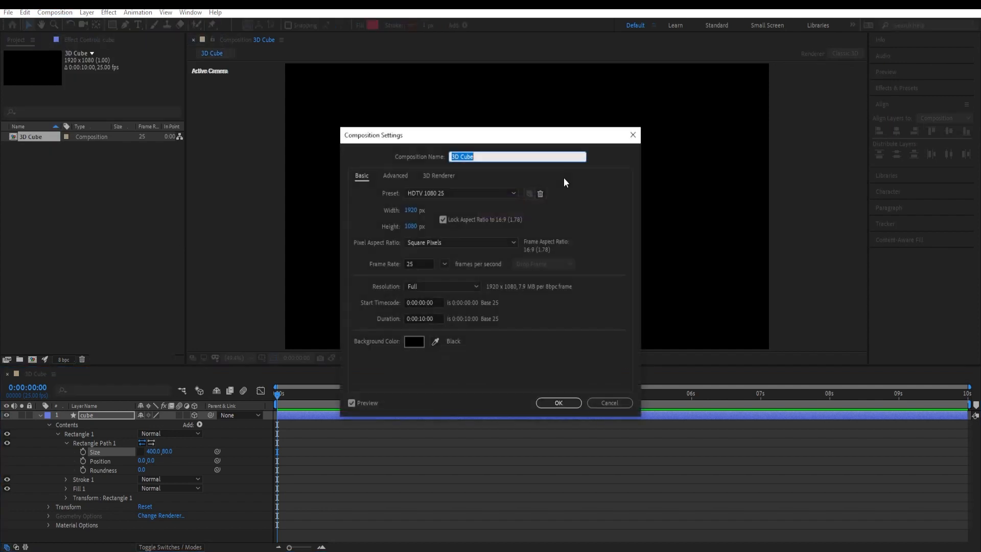
left_click(437, 176)
left_click(422, 225)
left_click(422, 247)
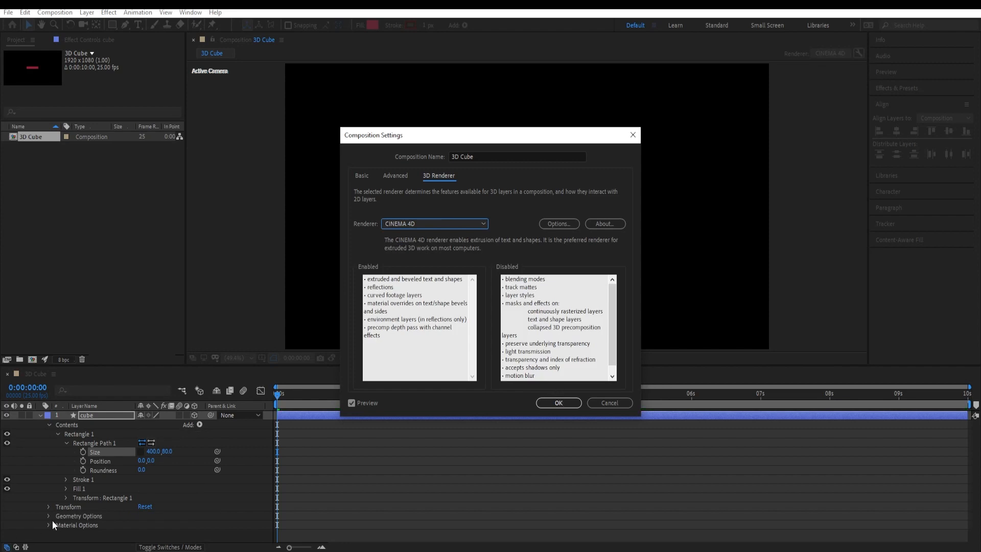
left_click(559, 403)
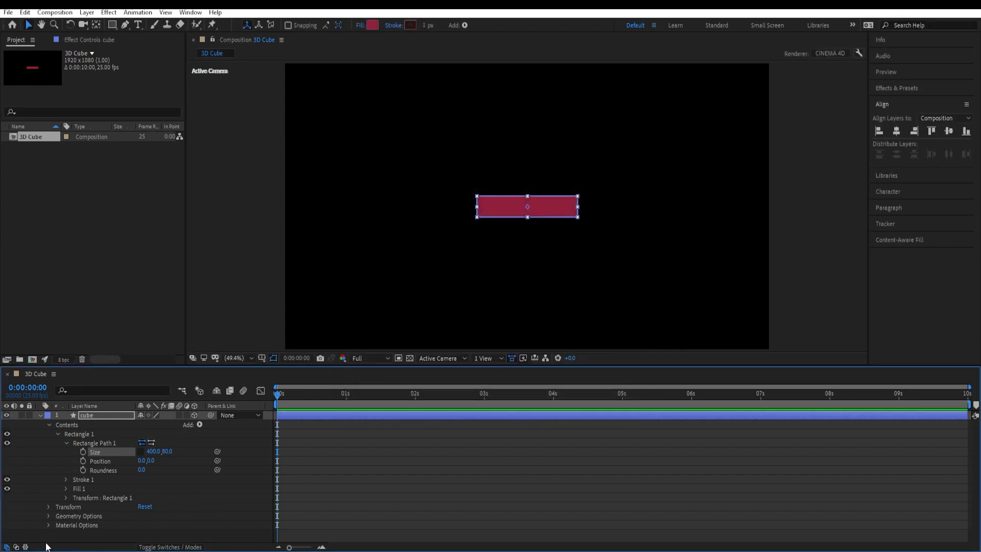
Show the composition in two horizontal views and set the cube layer's extrusion depth to 400
left_click(48, 517)
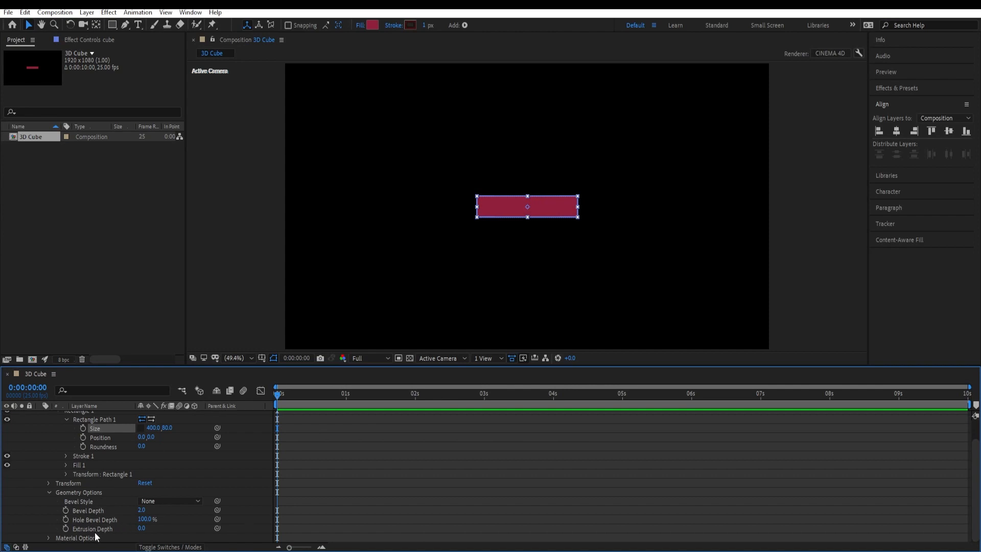
left_click(489, 358)
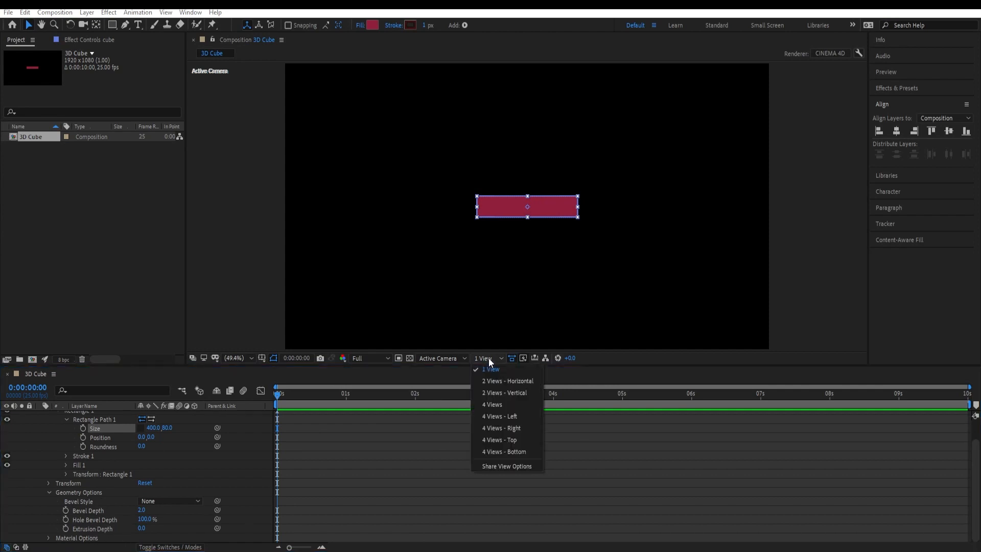
left_click(495, 381)
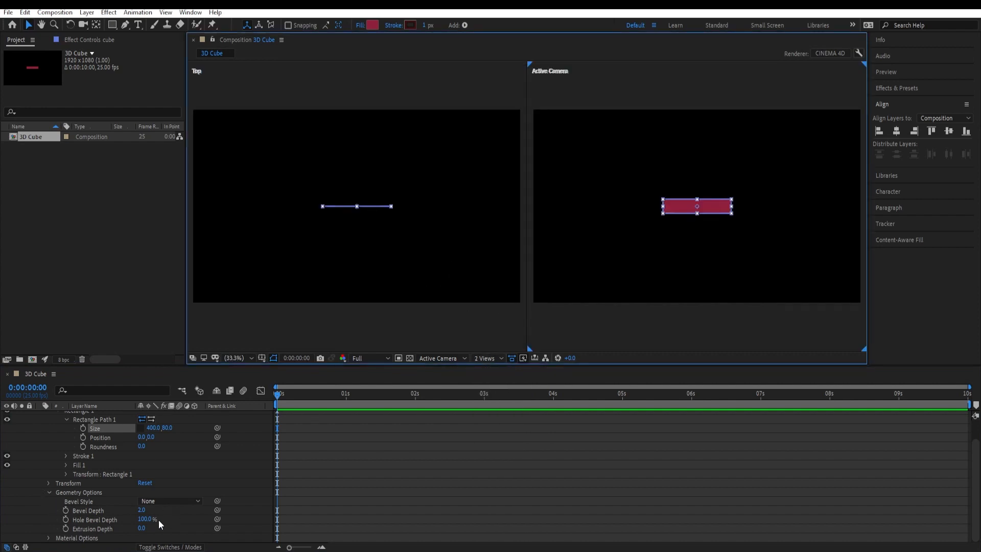
left_click(141, 529)
type("400")
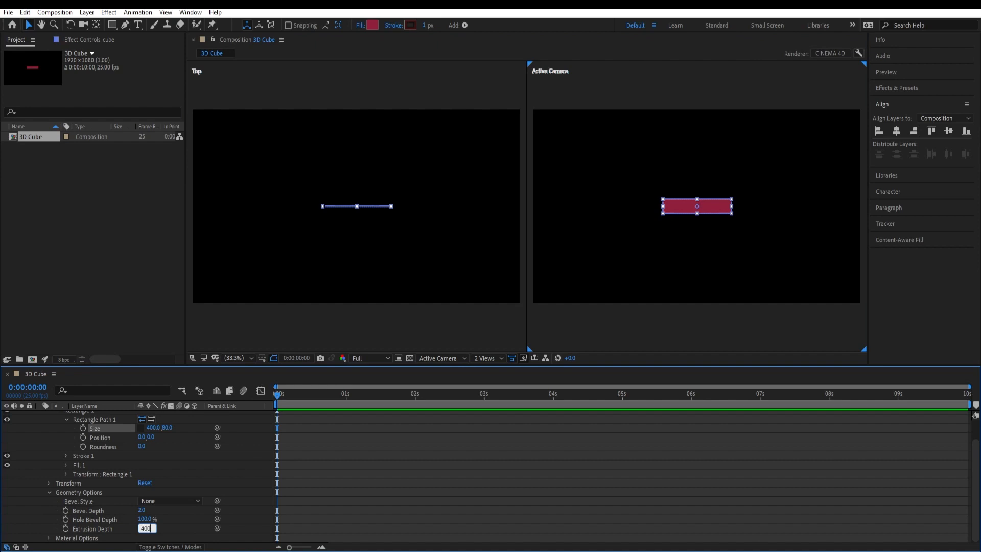
key("Return")
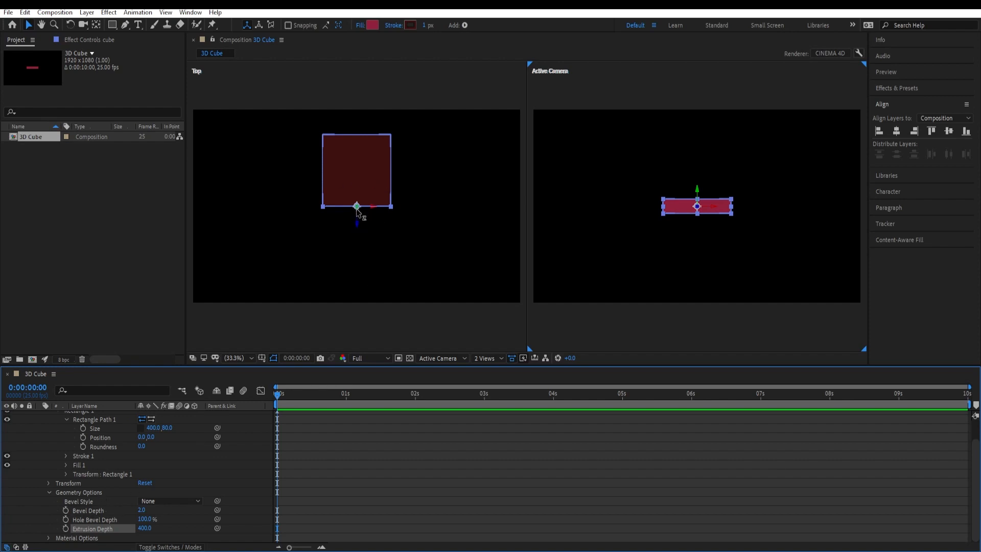
Set the Z value of the cube layer's anchor point to 200 and collapse the layer's properties
left_click(48, 483)
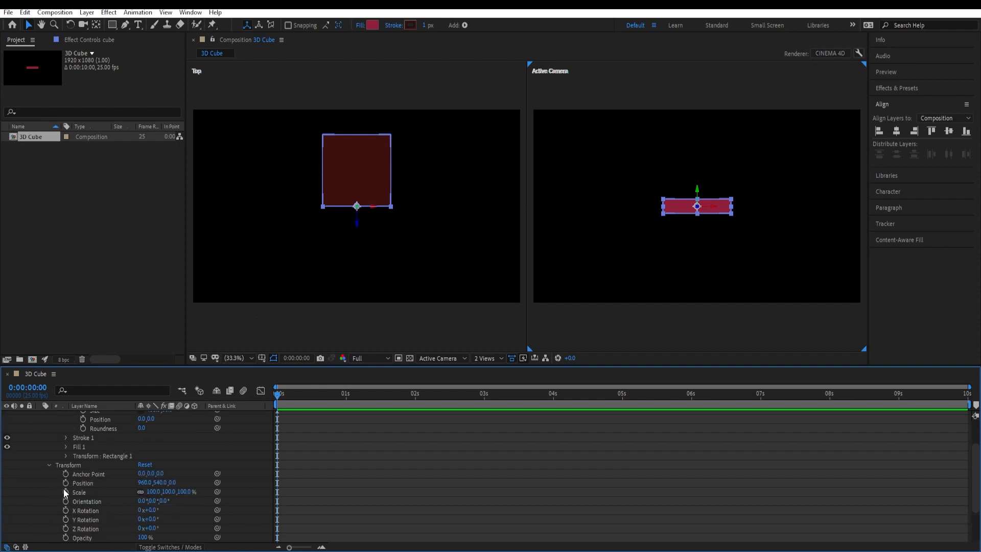
left_click(161, 473)
type("200")
key("Return")
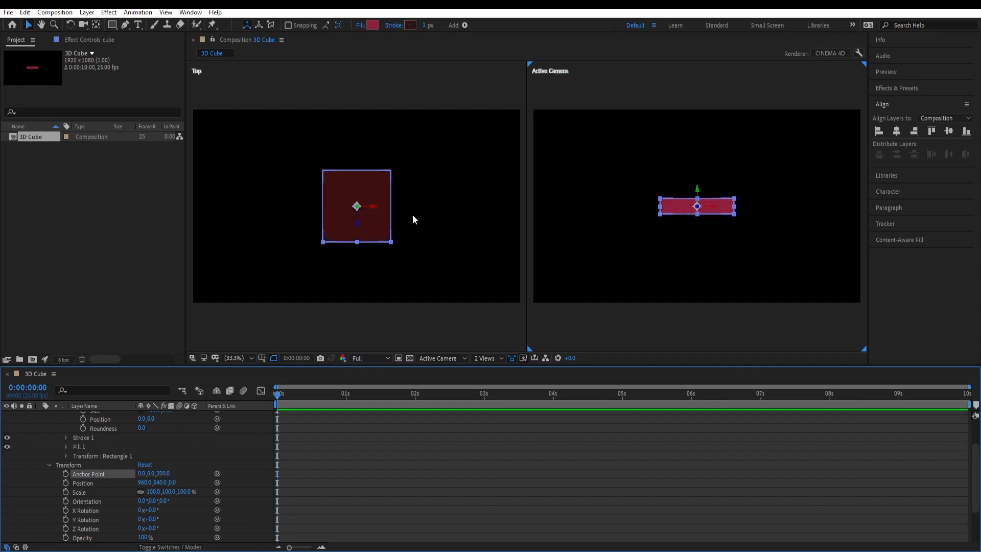
left_click(50, 465)
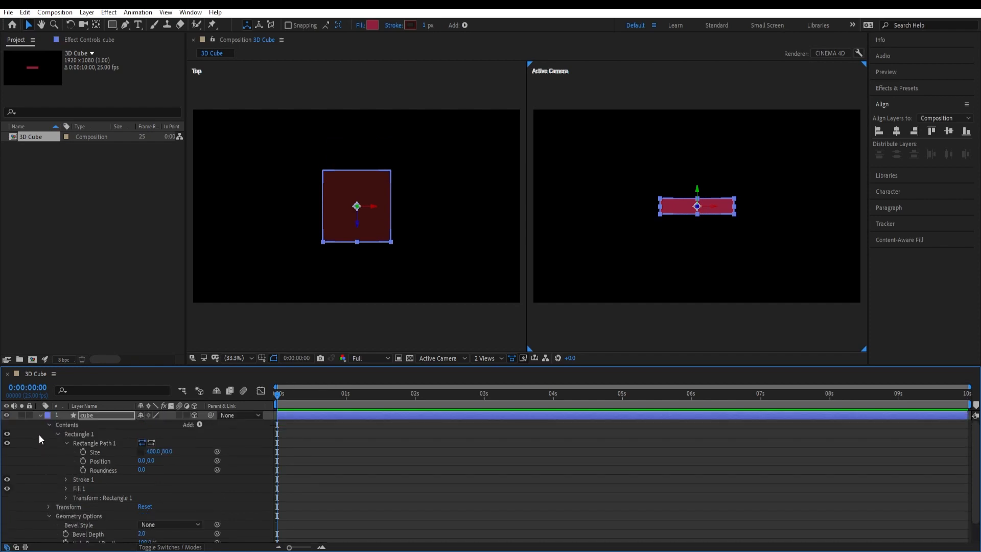
left_click(40, 415)
left_click(116, 470)
left_click(93, 416)
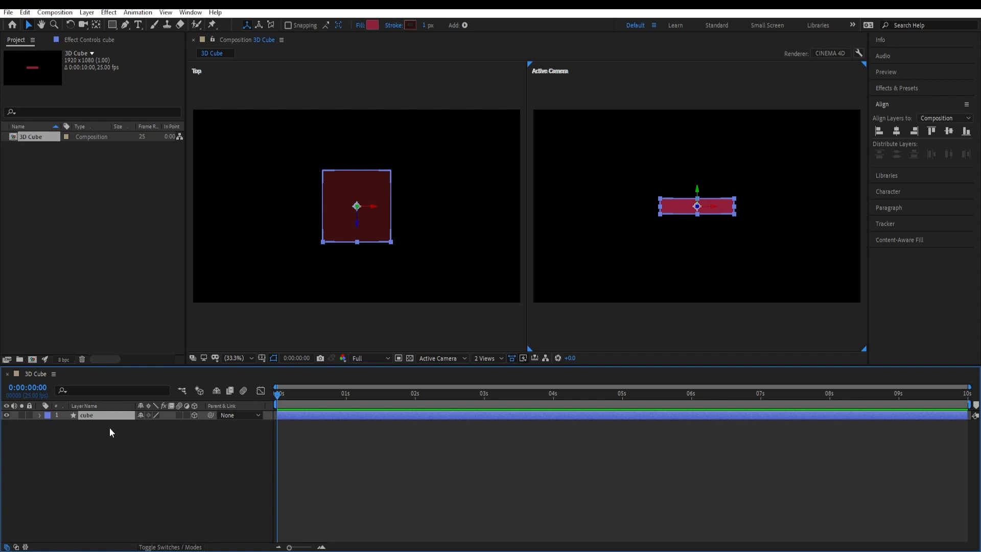
Add a text layer reading "3D Cube" below the bar in the Active Camera view
left_click(137, 25)
left_click(674, 250)
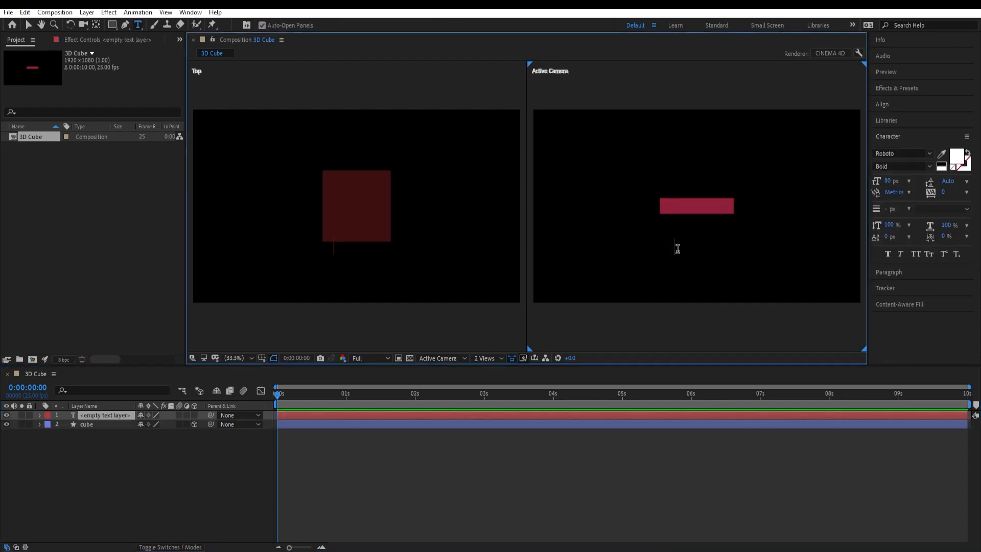
type("3D Cube")
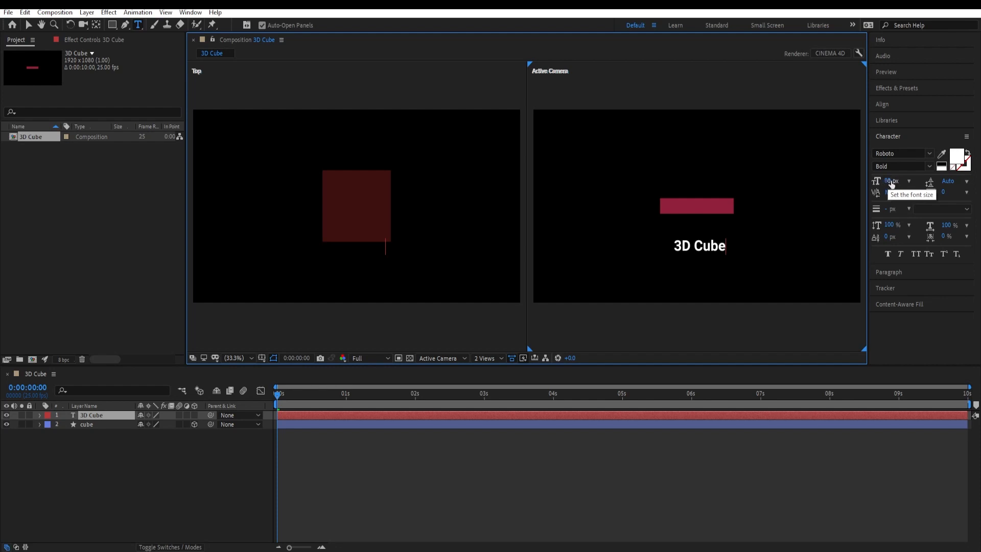
Center the 3D Cube text layer horizontally and vertically in the composition
left_click(890, 105)
left_click(898, 134)
left_click(948, 132)
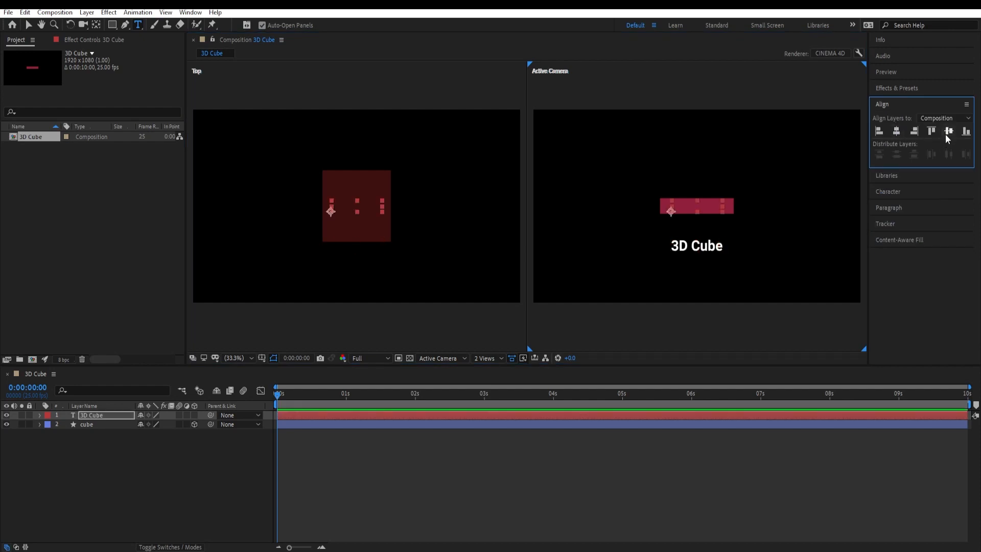
Turn the 3D Cube text into a 3D layer and parent it to the cube layer
left_click(194, 415)
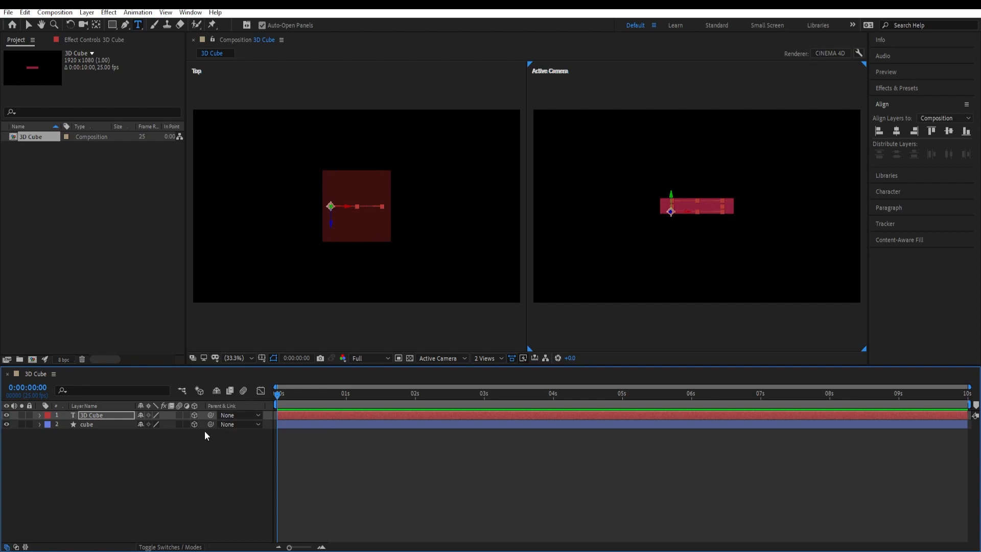
left_click_drag(211, 415, 98, 424)
Set the Z position of the 3D Cube text layer to 0 and collapse its properties
key("p")
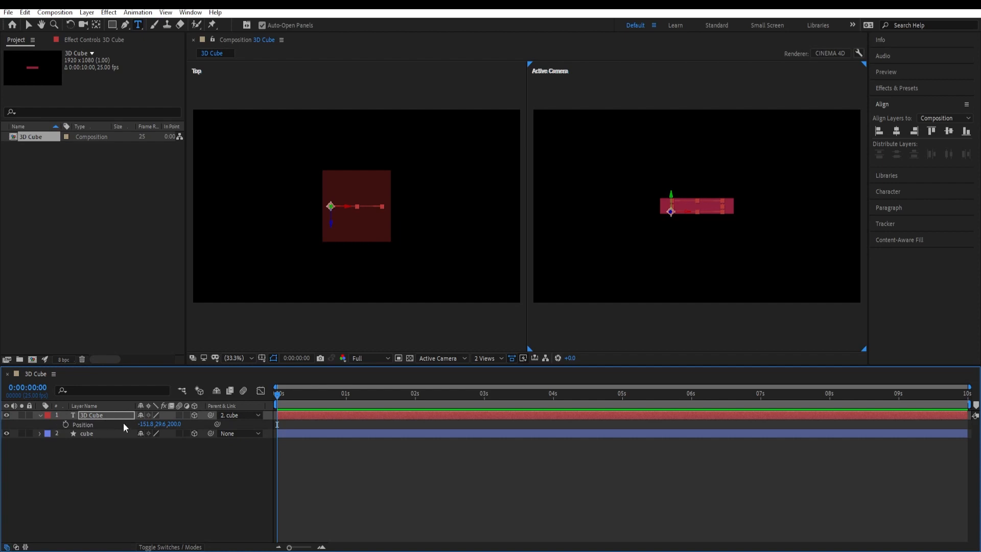
left_click(176, 425)
type("0")
key("Return")
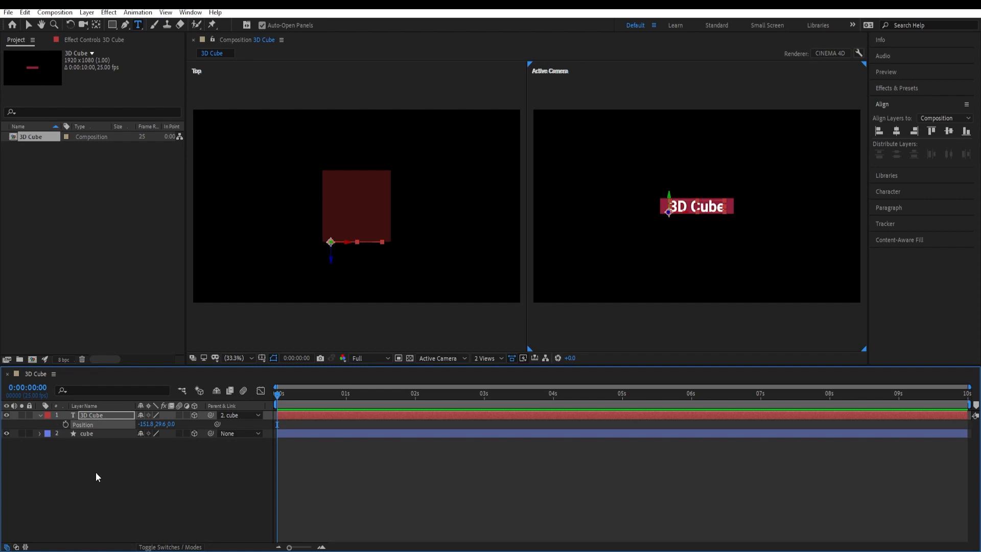
left_click(40, 416)
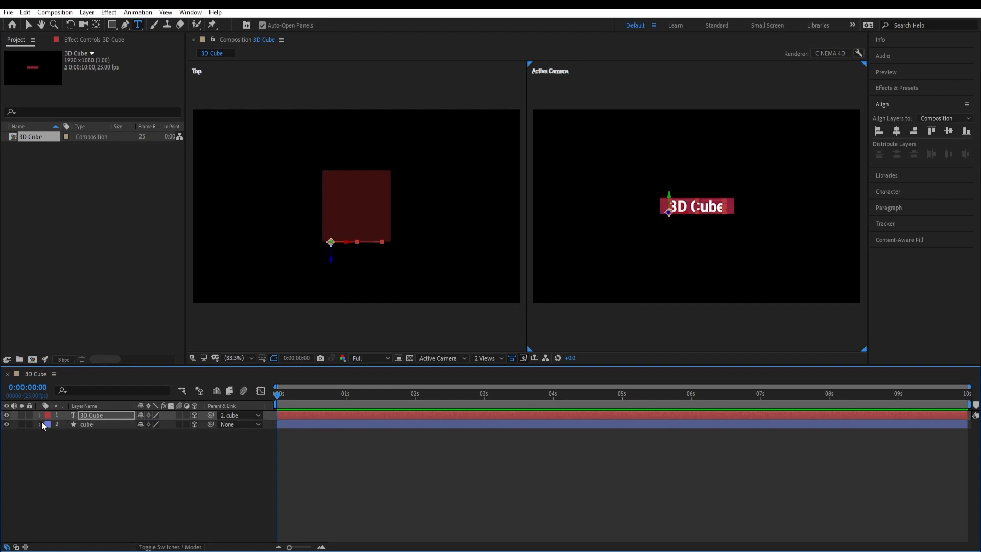
Keyframe the cube layer's Y Rotation at -90° at 0:00:00:00
left_click(90, 424)
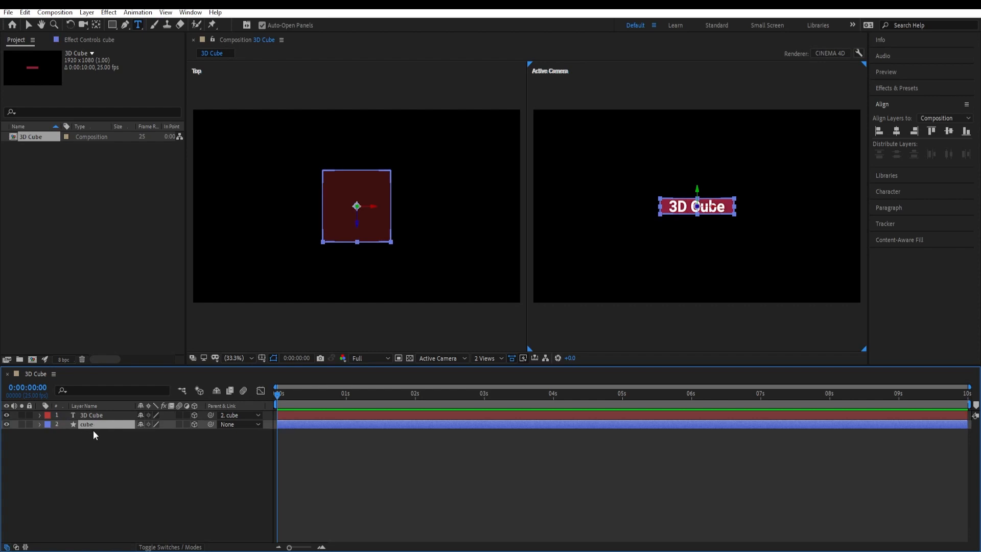
key("r")
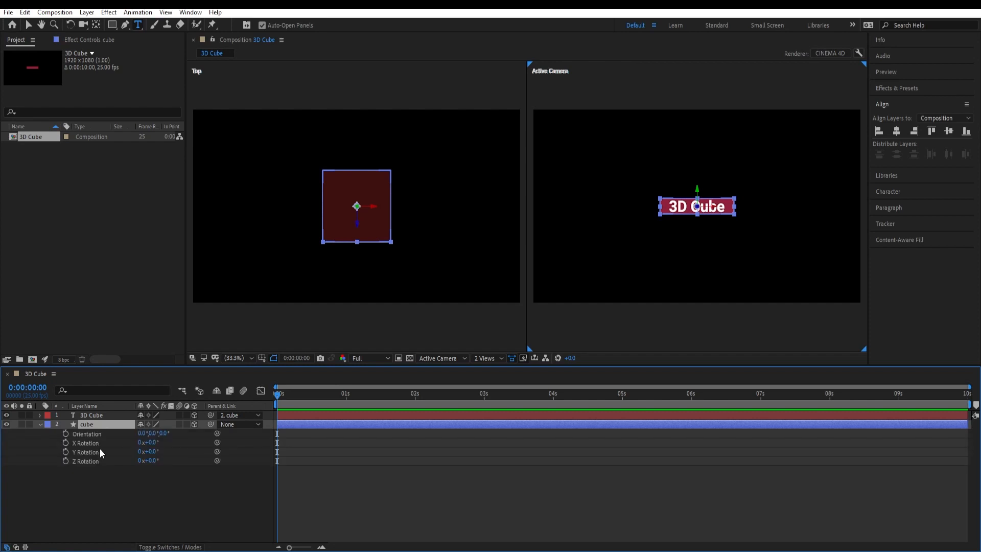
left_click(66, 452)
left_click(152, 452)
type("-")
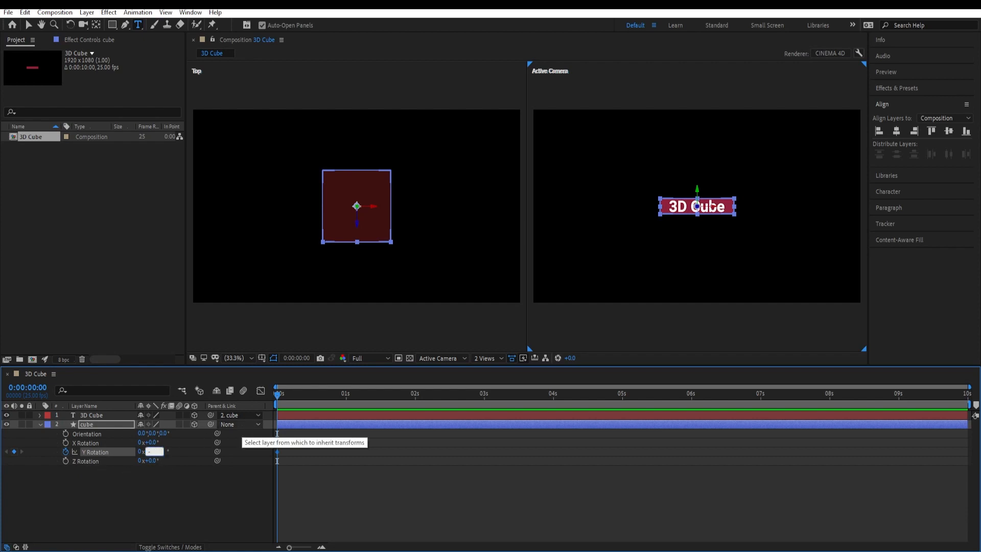
type("90")
key("Return")
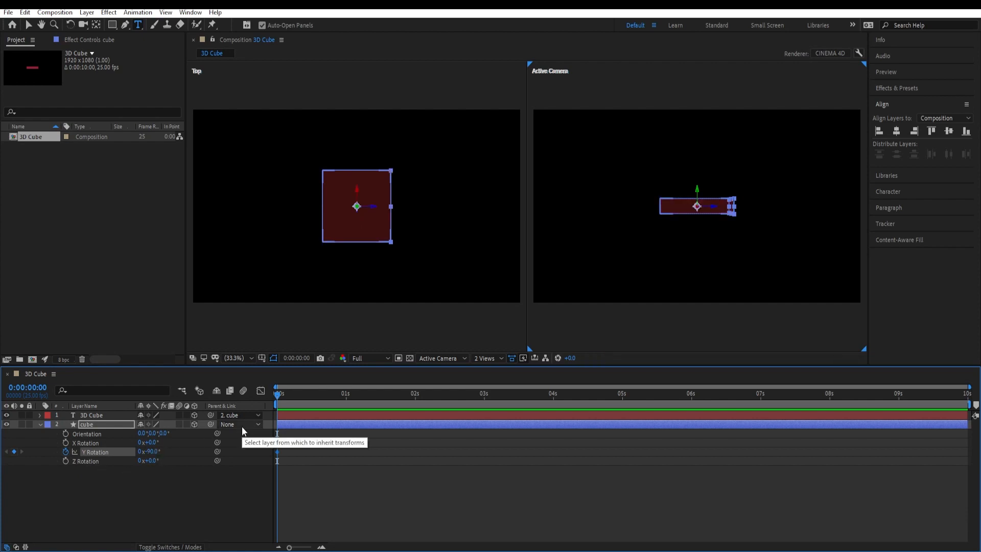
Keyframe the cube layer's Y Rotation at 0° at 0:00:00:20
left_click_drag(301, 548, 305, 549)
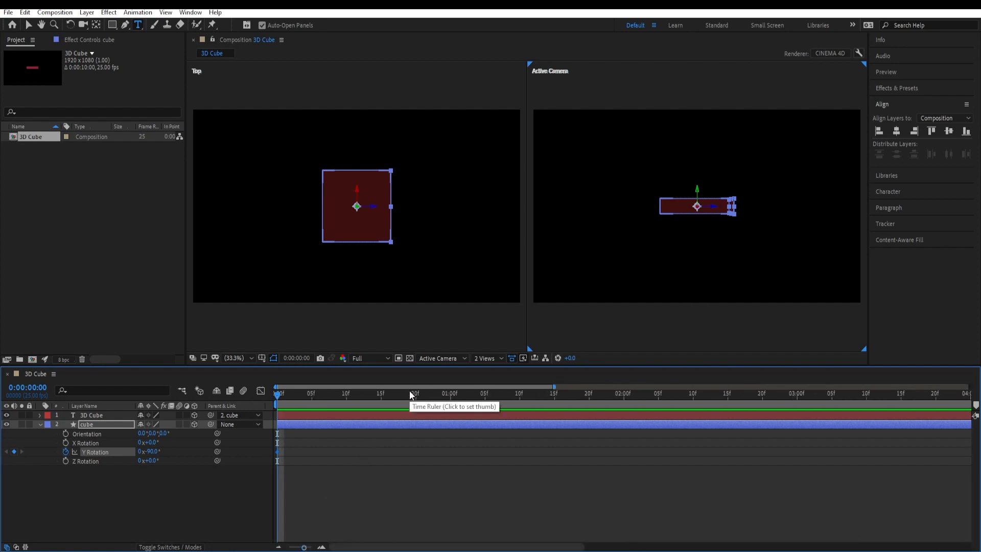
key("shift+Page_Down")
key("shift+Page_Down")
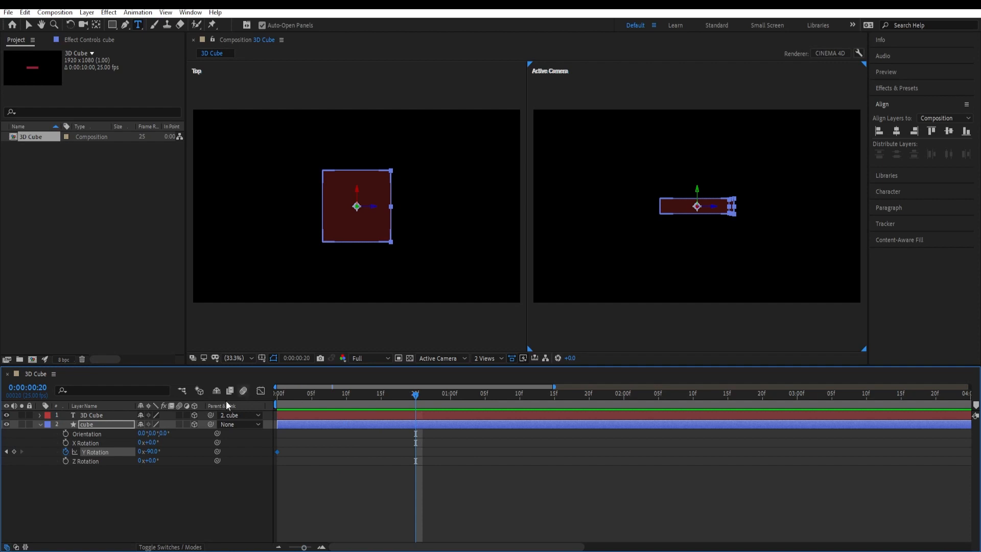
left_click(153, 452)
type("0")
key("Return")
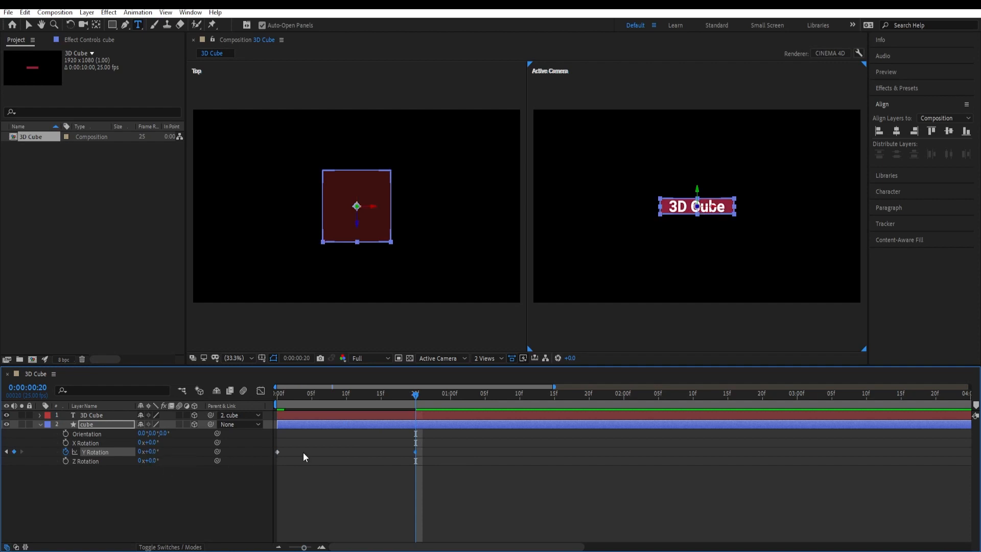
Add a Y Rotation hold keyframe at 0° at 0:00:01:05 and another keyframe at 90° at 0:00:02:00
key("shift+Page_Down")
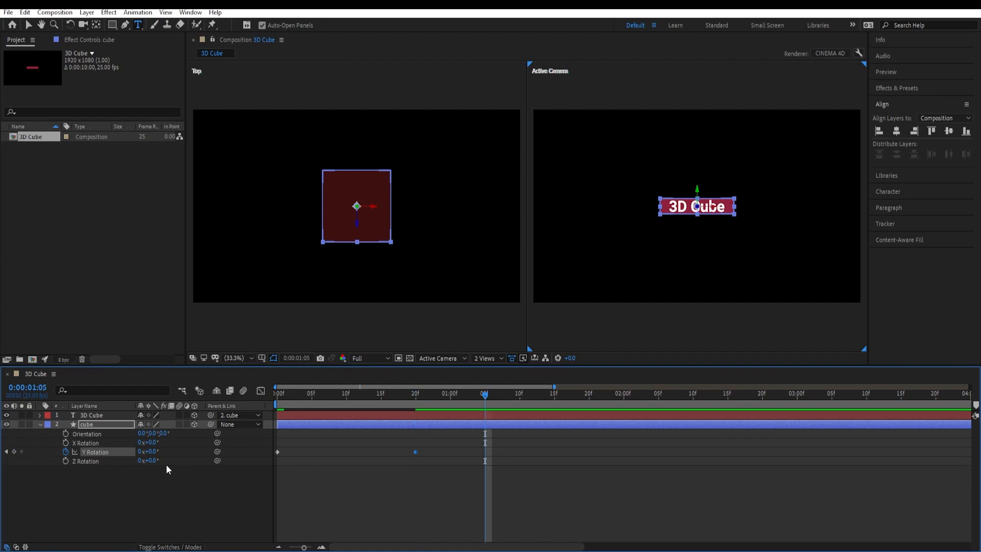
left_click(13, 452)
key("shift+Page_Down")
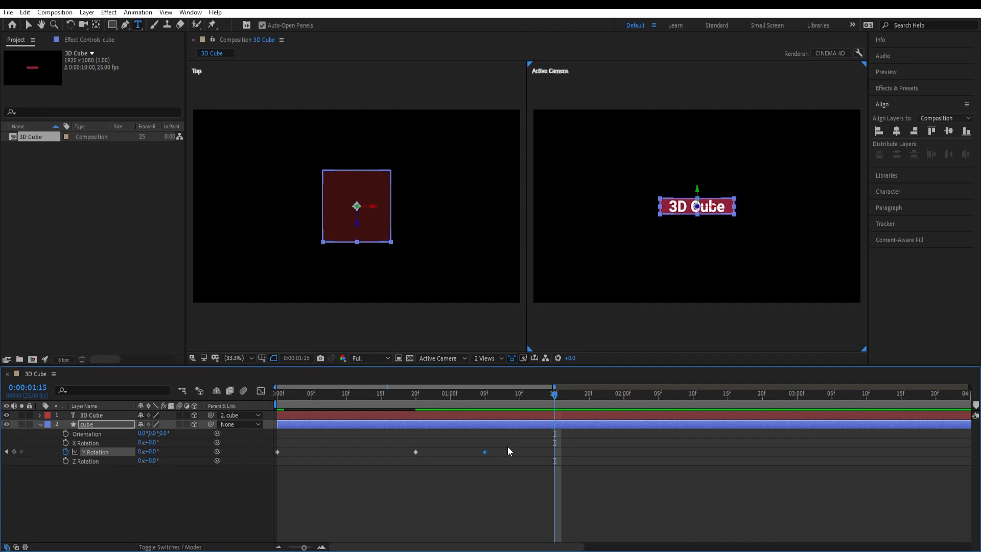
key("shift+Page_Down")
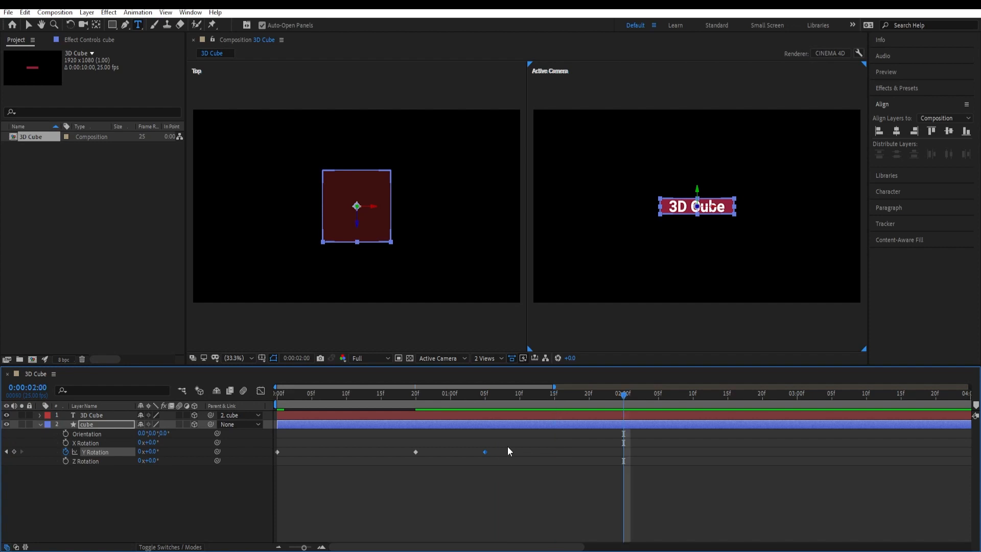
left_click(154, 452)
key("Return")
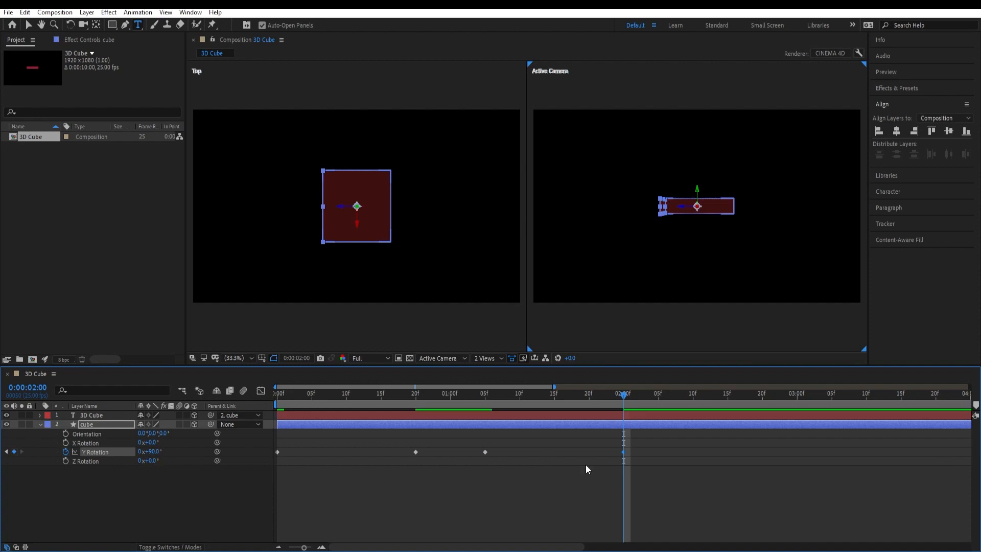
Preview the cube's rotation animation from the start of the composition
left_click(310, 398)
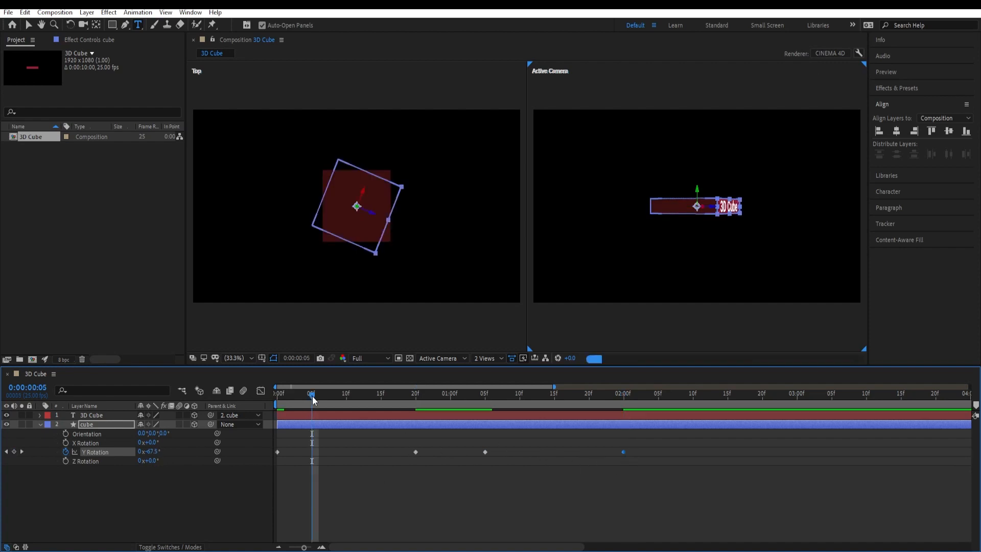
key("Home")
key("space")
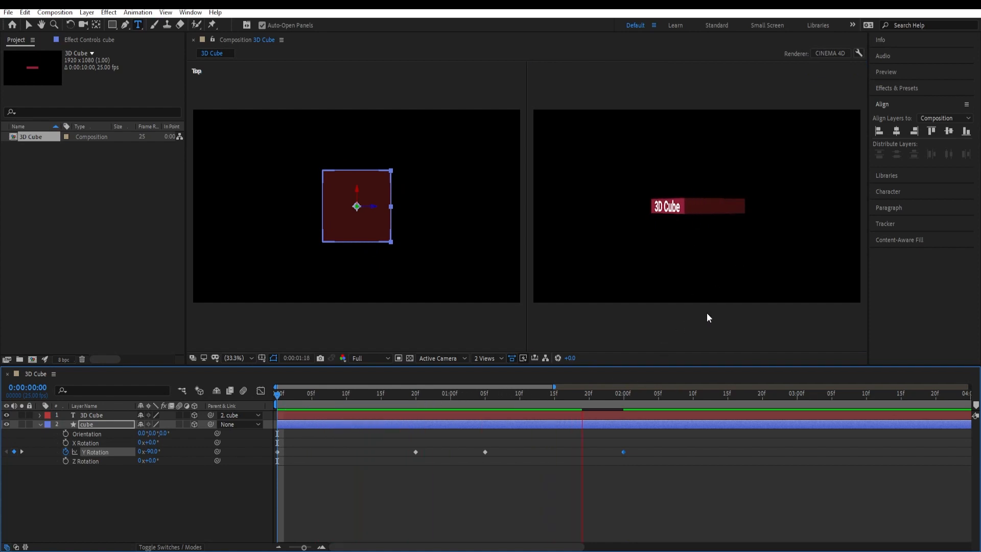
key("space")
left_click_drag(704, 396, 411, 418)
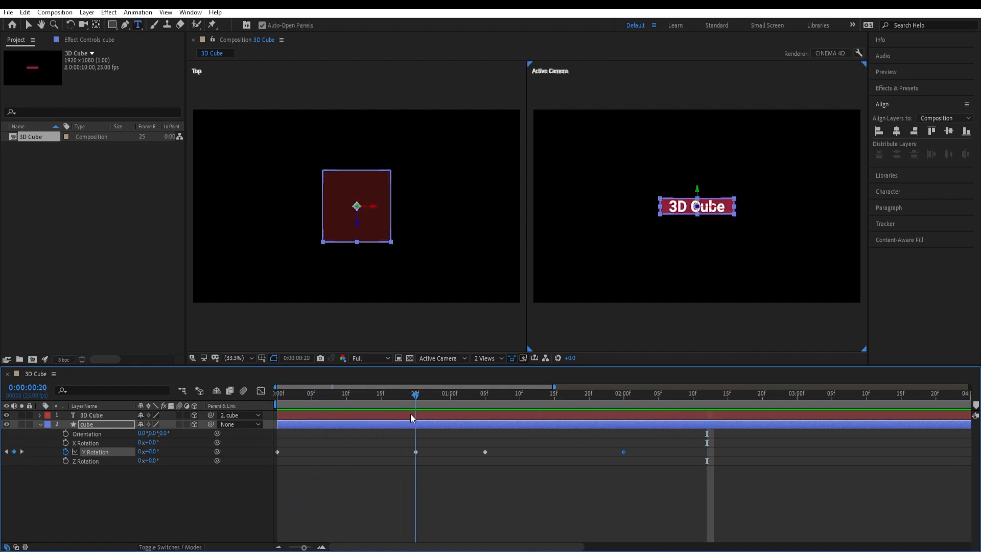
Select all Y Rotation keyframes of the cube layer and display their speed graph in the Graph Editor
left_click_drag(643, 447, 265, 486)
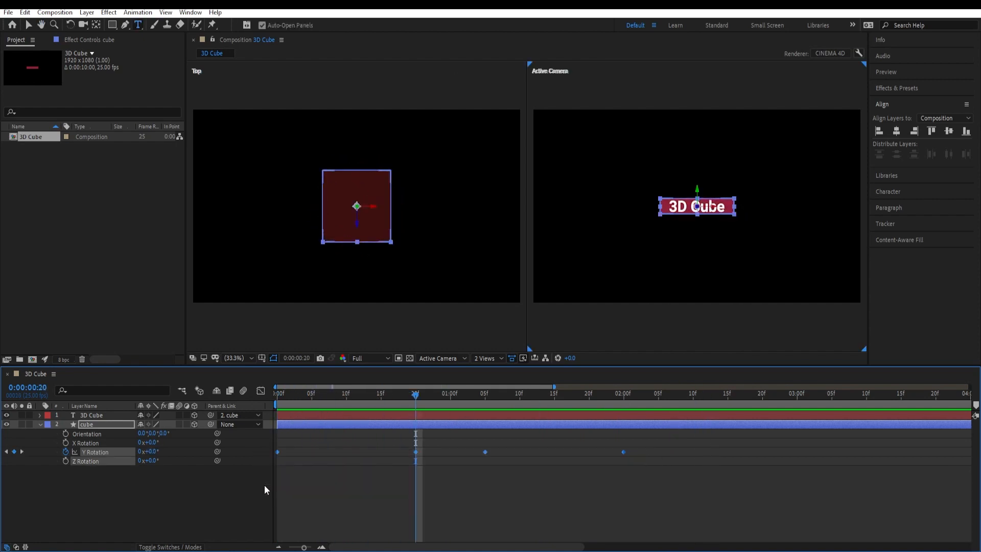
left_click(260, 392)
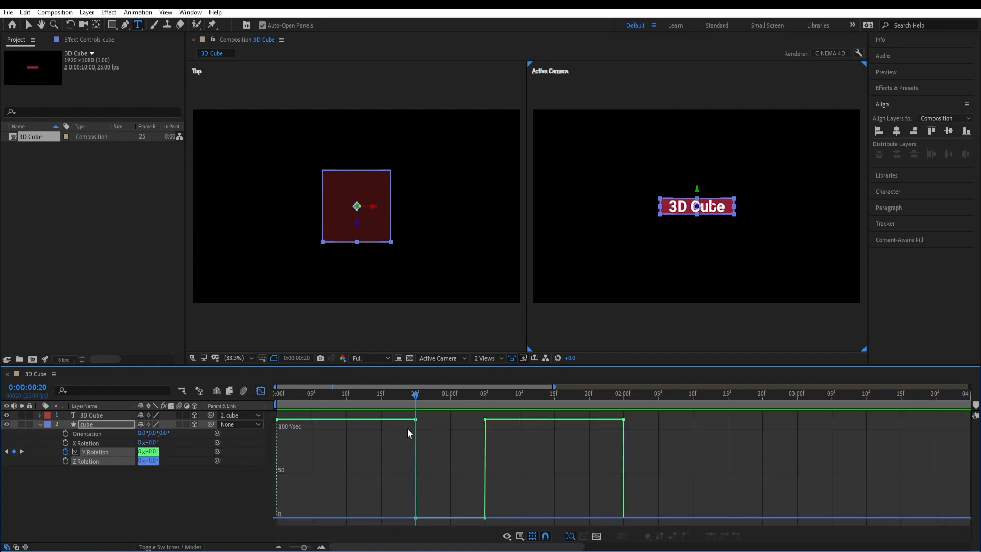
left_click_drag(309, 549, 305, 549)
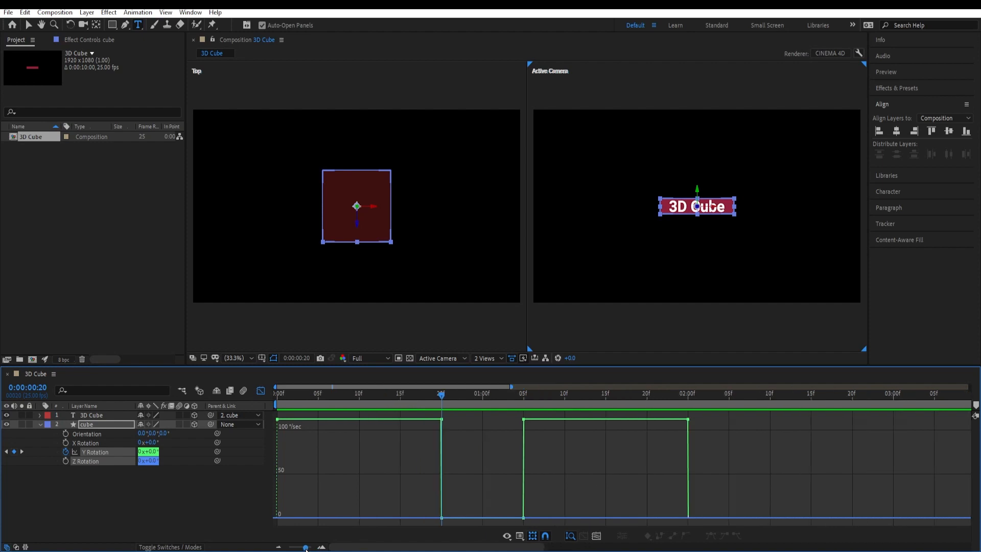
right_click(475, 494)
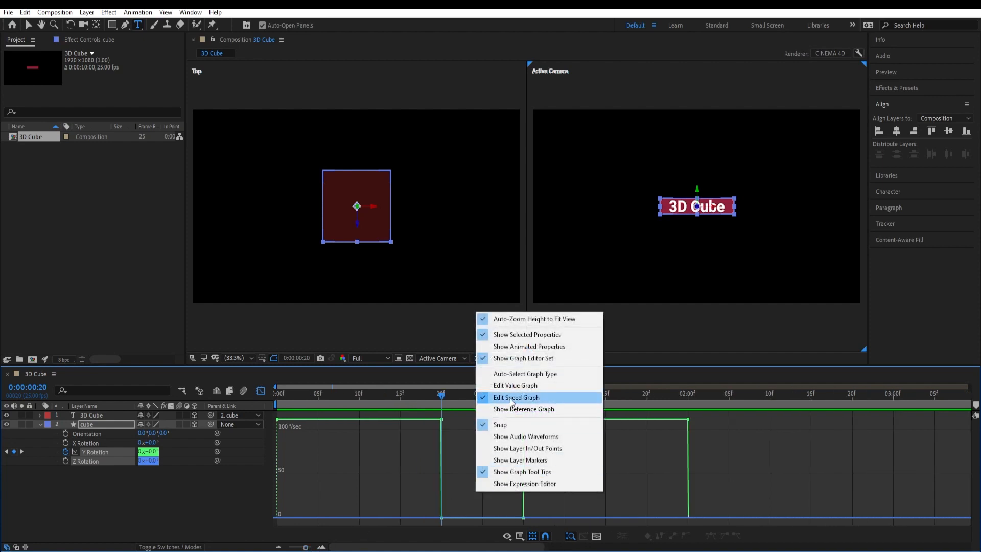
left_click(452, 458)
Ease both Y Rotation moves into sharp speed peaks midway between their keyframes, and close the Graph Editor
left_click_drag(462, 417, 271, 439)
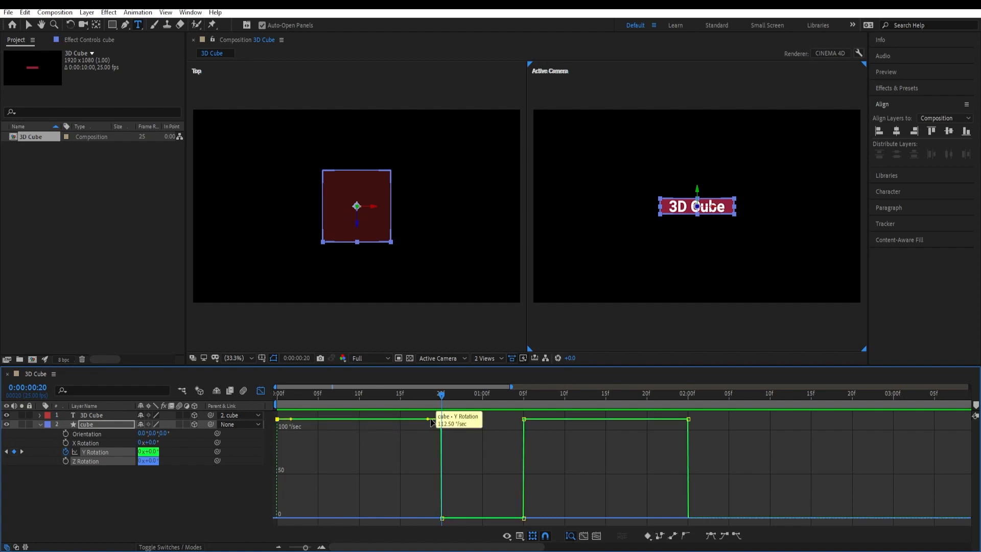
left_click_drag(423, 423, 364, 518)
left_click_drag(291, 491, 357, 522)
left_click_drag(713, 507, 597, 518)
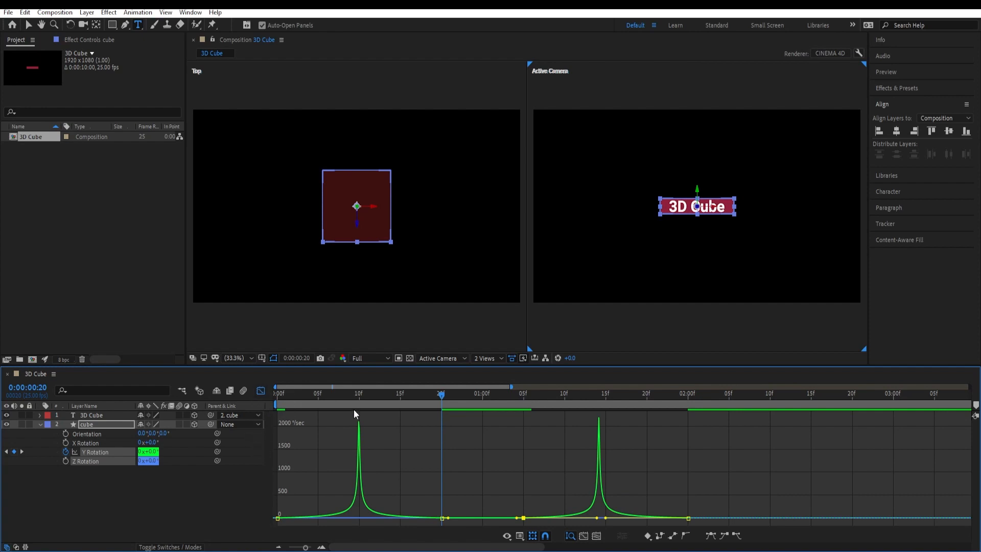
left_click(261, 391)
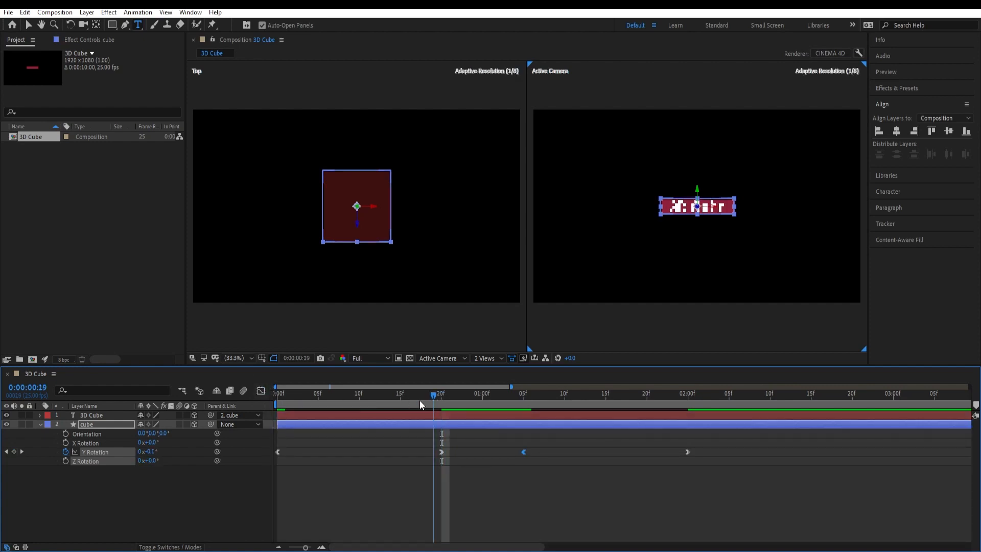
Play back the eased cube rotation from the start and return the playhead to 0:00:00:00
left_click_drag(419, 400, 250, 403)
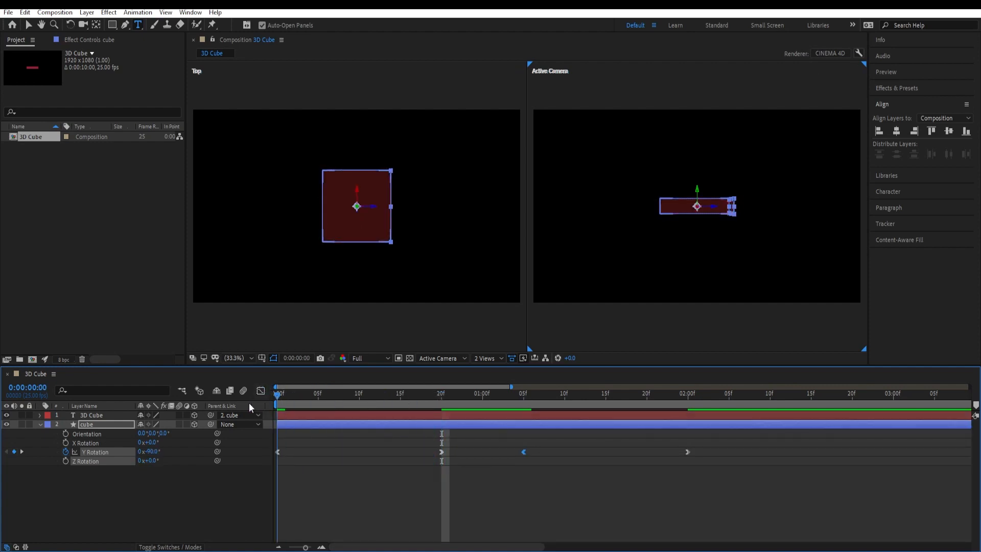
key("space")
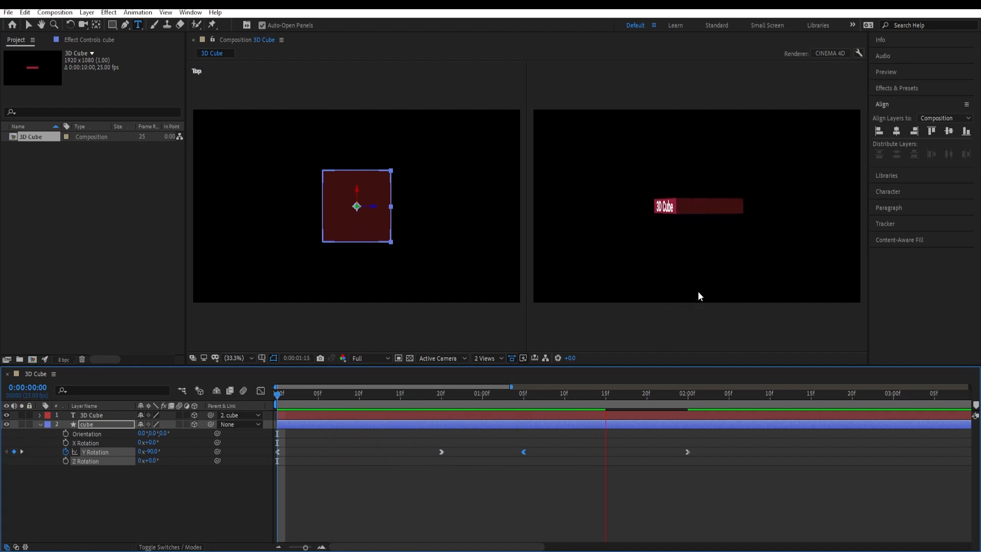
key("space")
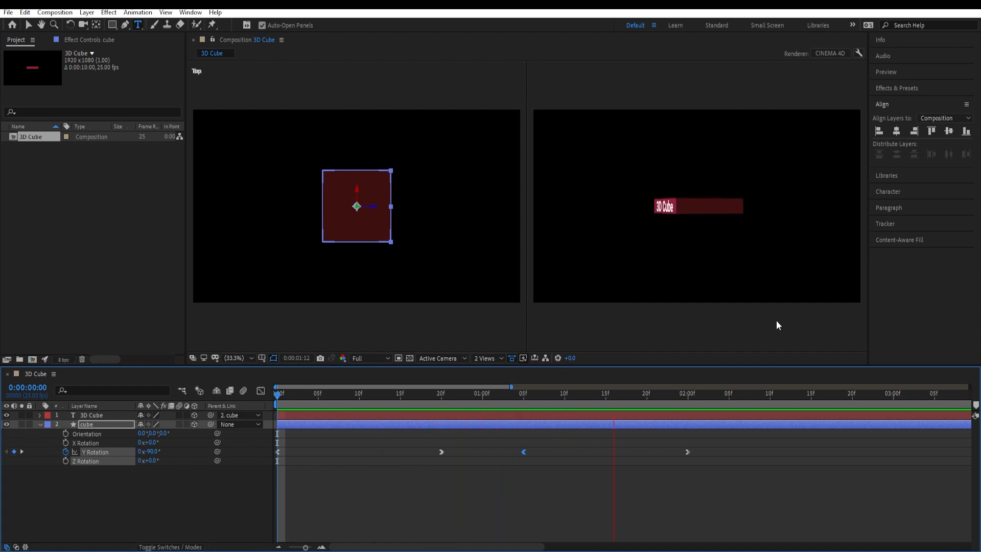
left_click(746, 401)
left_click_drag(746, 402, 274, 428)
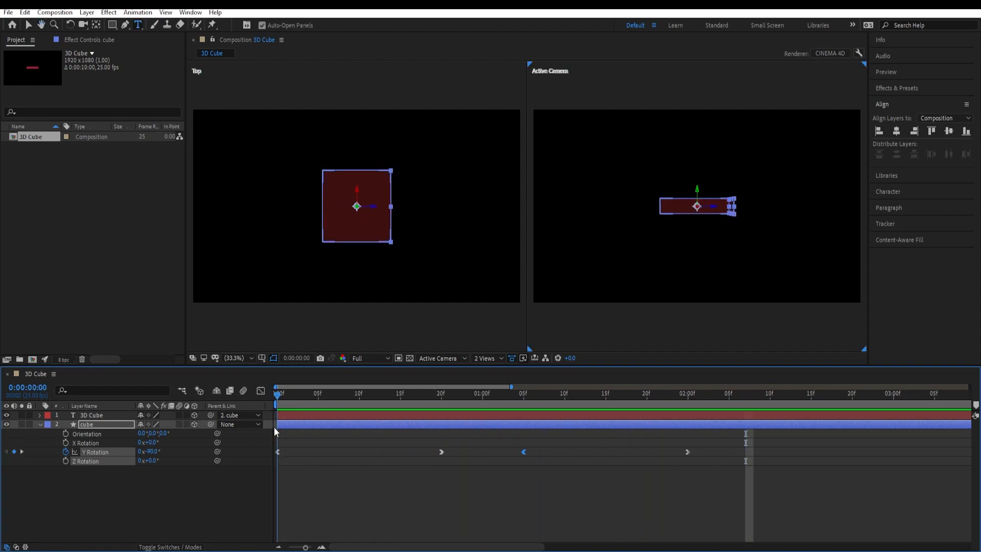
Duplicate the 3D Cube text and cube layers twice, stacking each text layer directly above its own cube layer
left_click(40, 425)
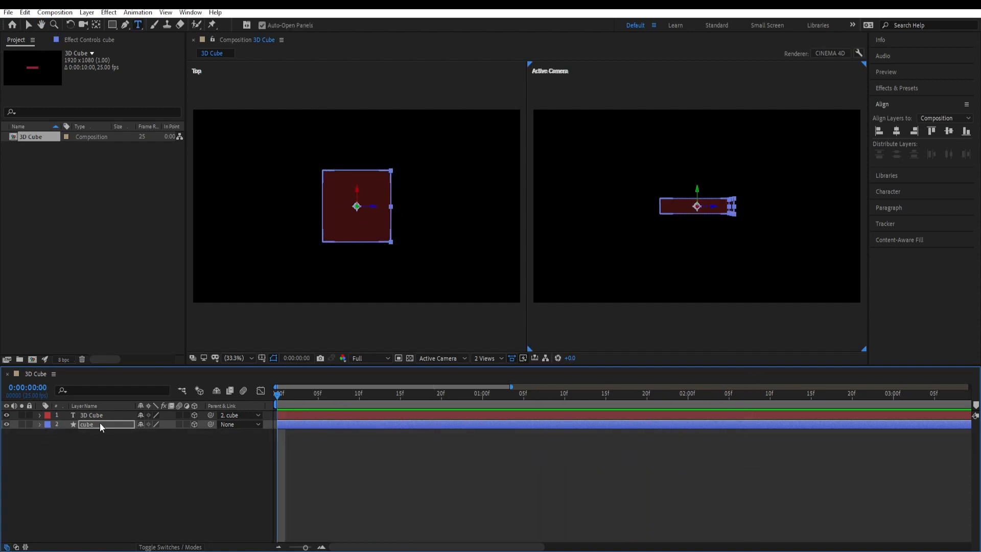
key("ctrl+a")
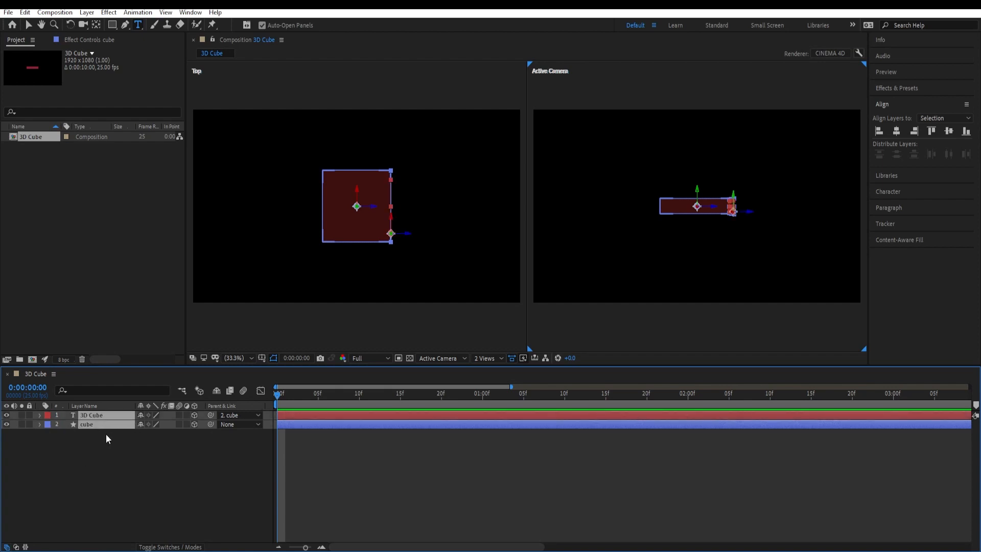
key("ctrl+d")
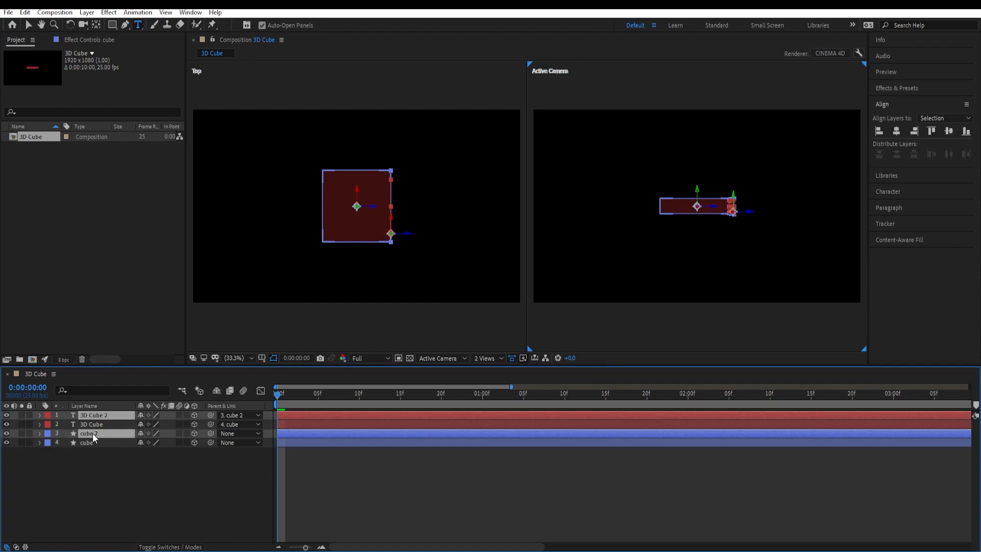
left_click_drag(94, 436, 98, 423)
key("ctrl+d")
left_click(114, 486)
Move the cube 3 layer down by 80, setting its Y position to 620
left_click_drag(309, 393, 405, 393)
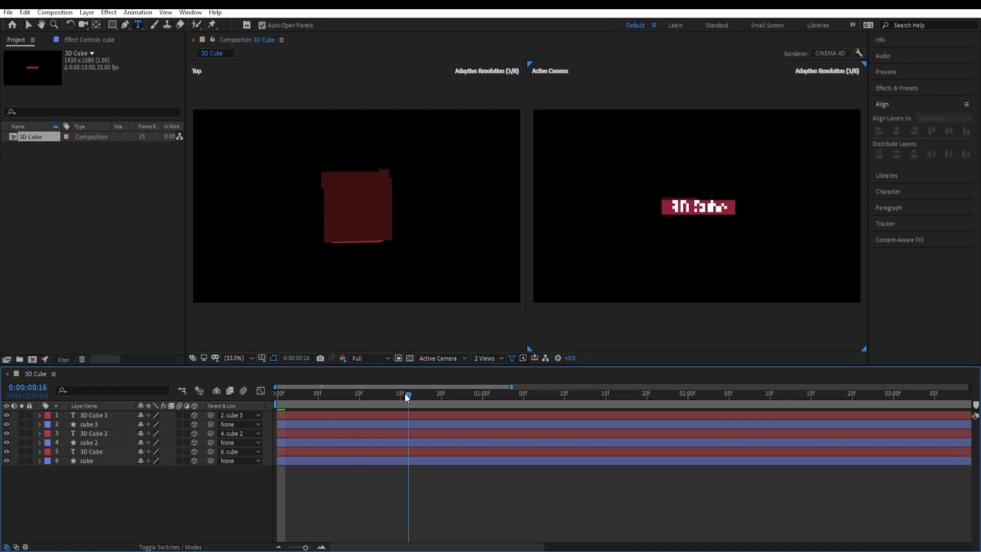
left_click(106, 427)
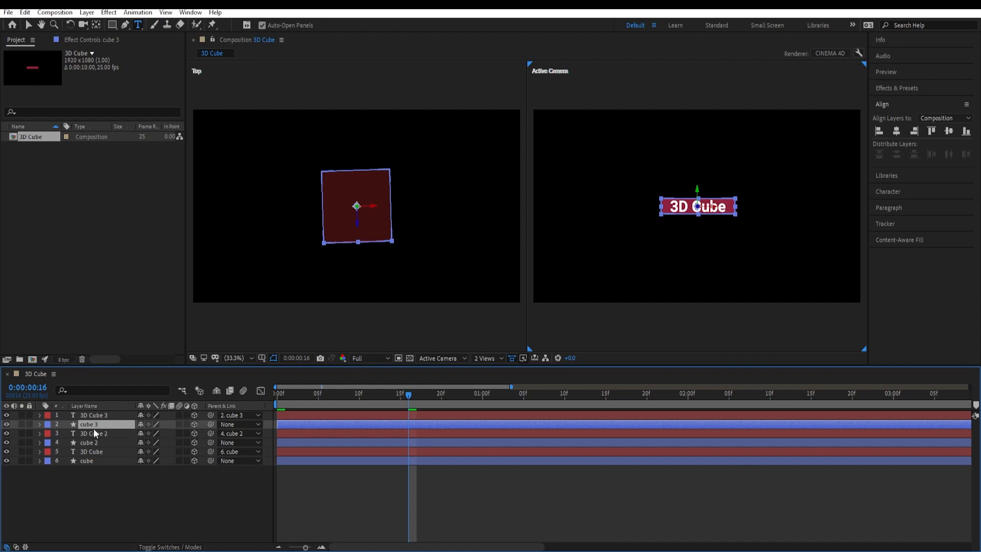
key("p")
left_click(162, 433)
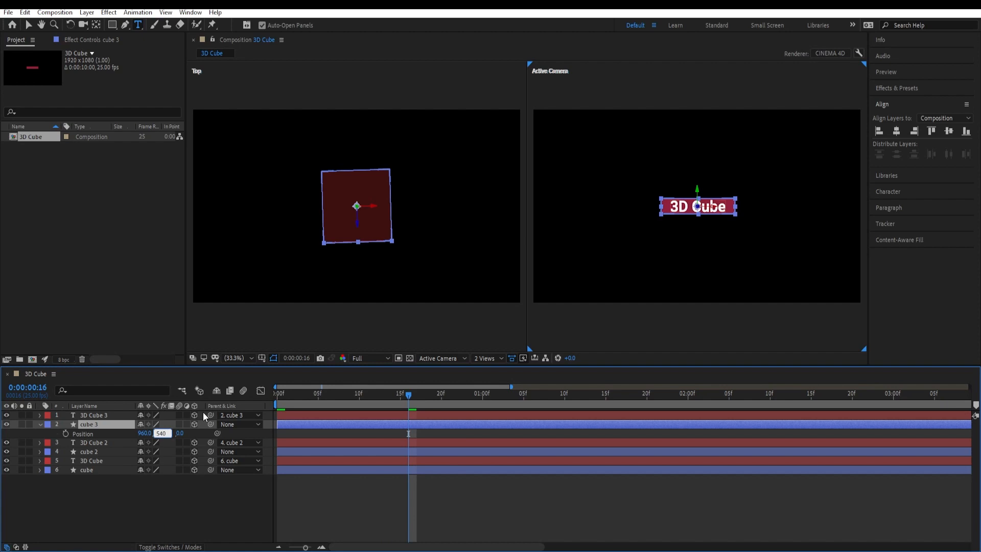
type("+80")
key("Return")
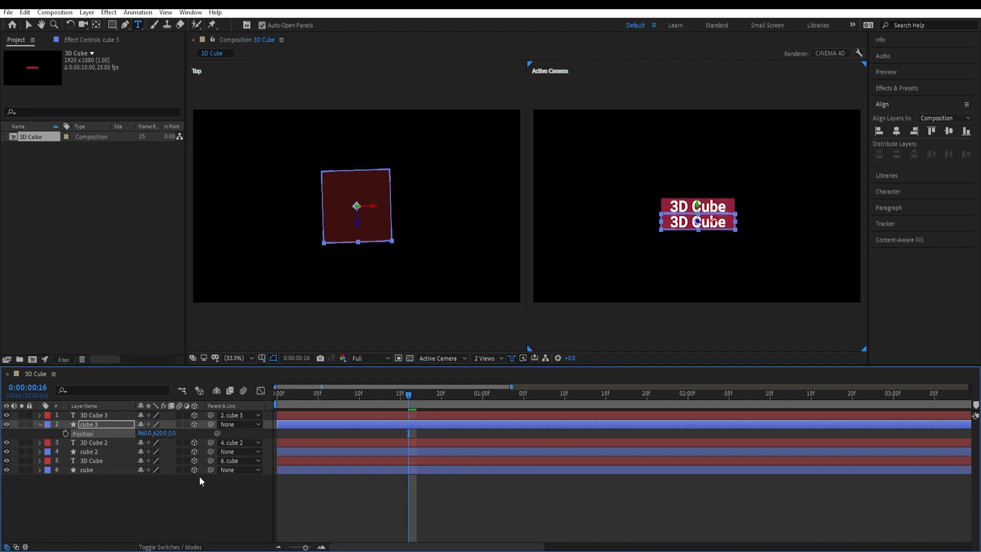
Move the original cube layer up by 80, setting its Y position to 460
left_click(93, 469)
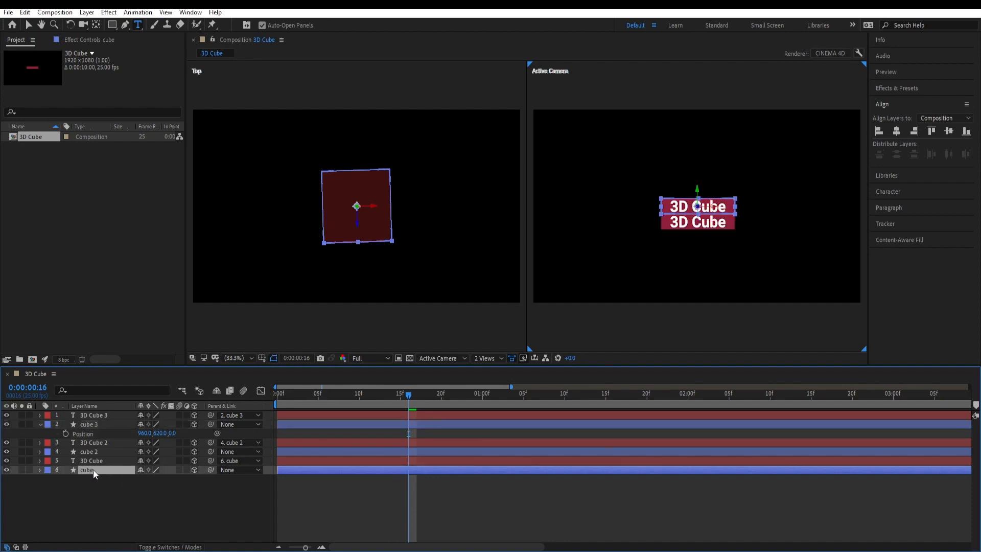
key("p")
left_click(162, 479)
left_click(169, 479)
type("-80")
key("Return")
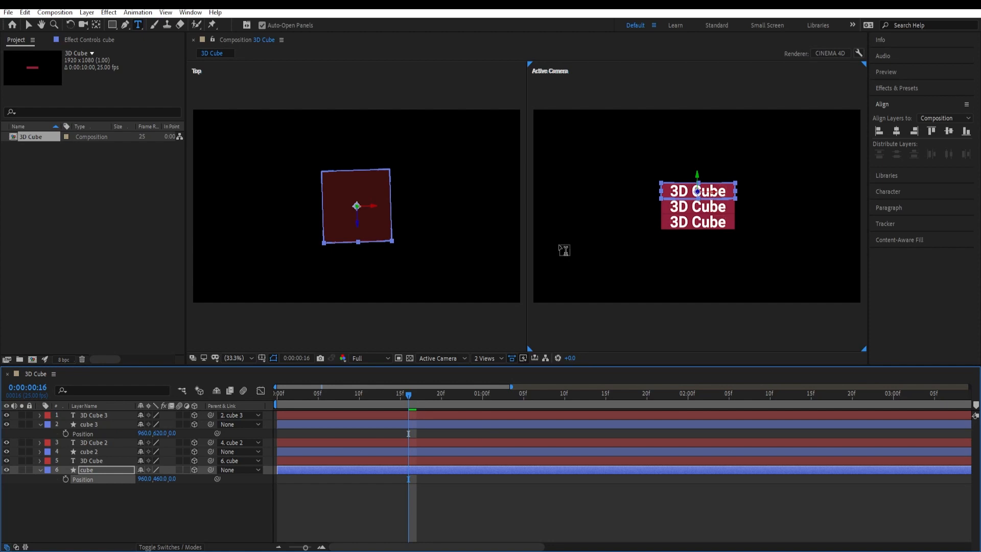
mouse_move(404, 394)
left_mouse_down()
mouse_move(384, 396)
mouse_move(390, 403)
left_mouse_up()
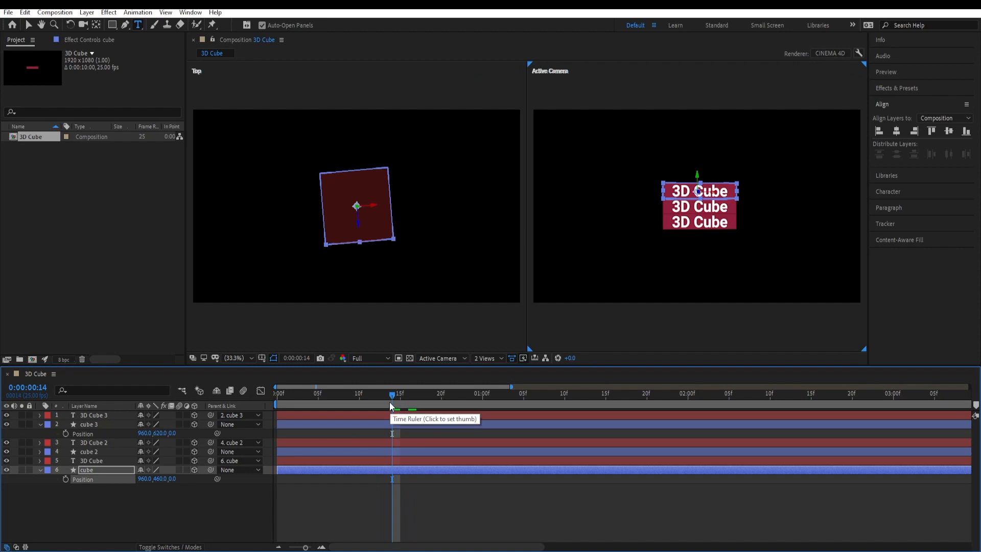
Reveal every layer's keyframes and shift all of cube 2's Y Rotation keyframes 10 frames later, starting at 10 frames
key("ctrl+a")
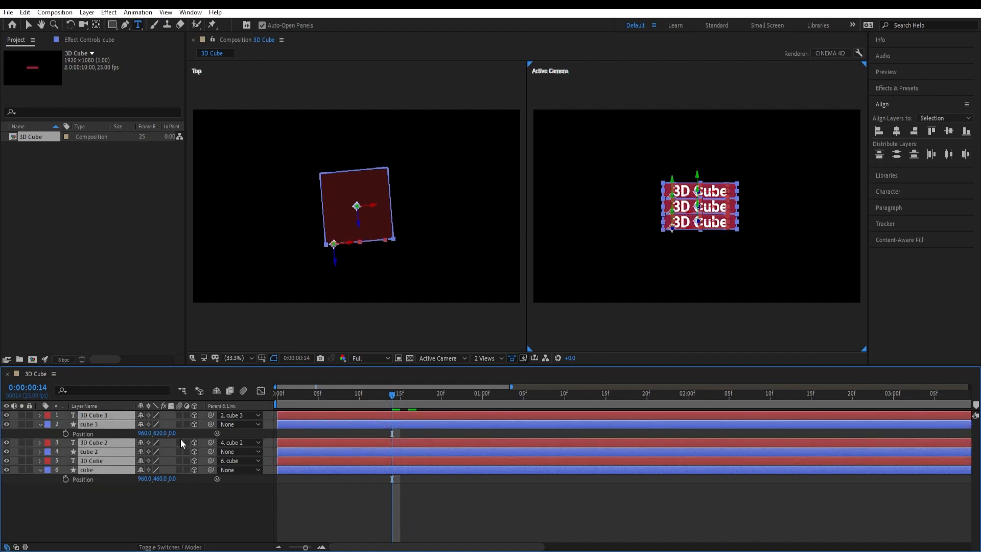
key("u")
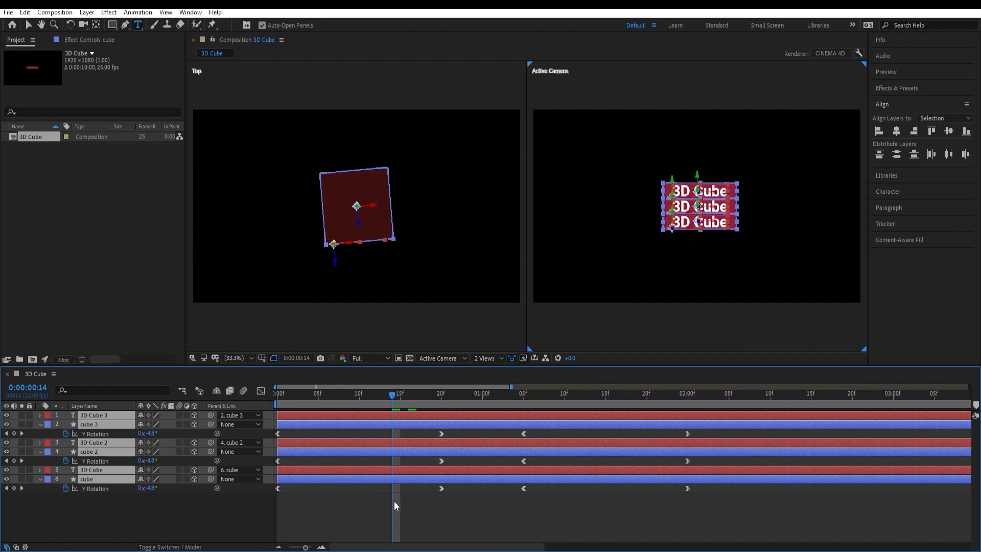
left_click_drag(704, 459, 266, 465)
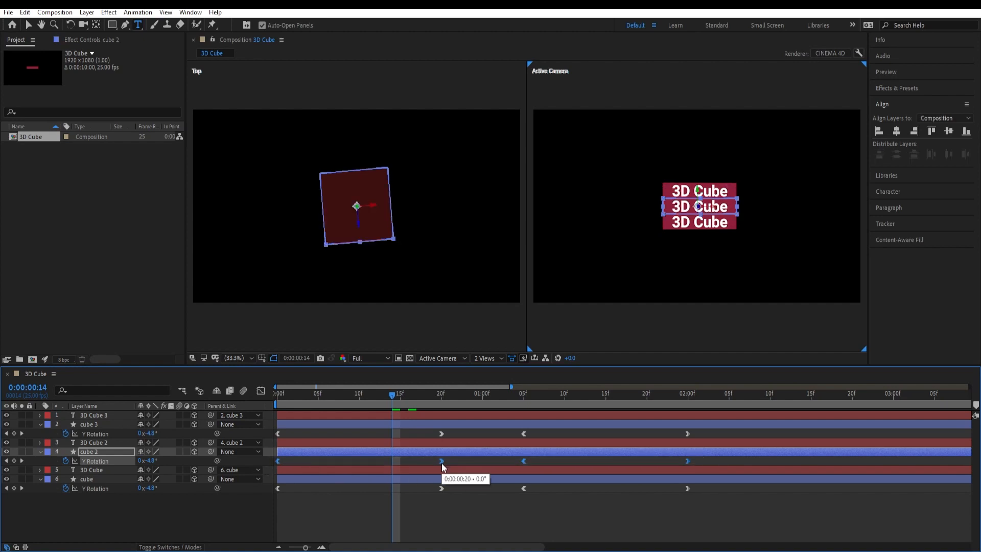
left_click_drag(442, 462, 519, 465)
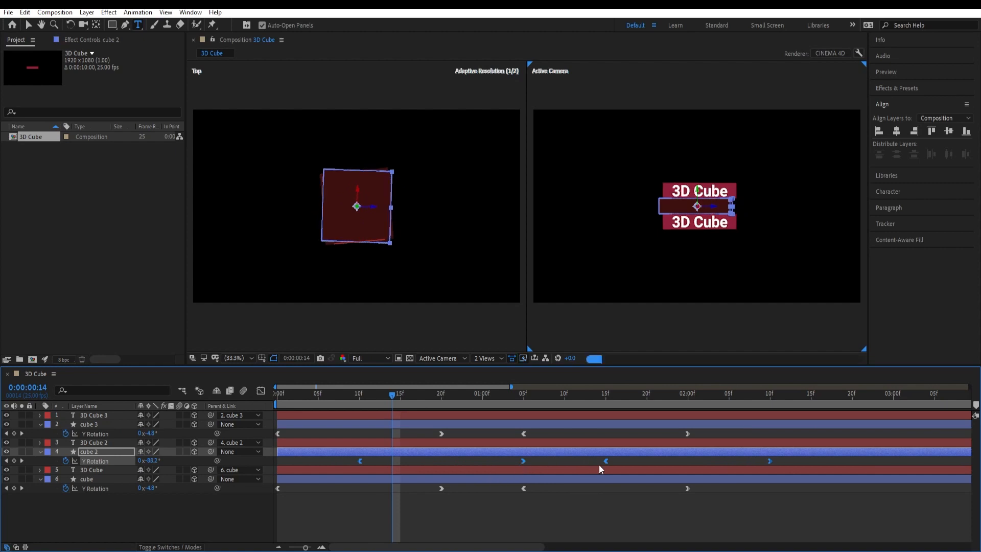
Shift all of cube 3's Y Rotation keyframes 20 frames later, starting at 20 frames
left_click(729, 428)
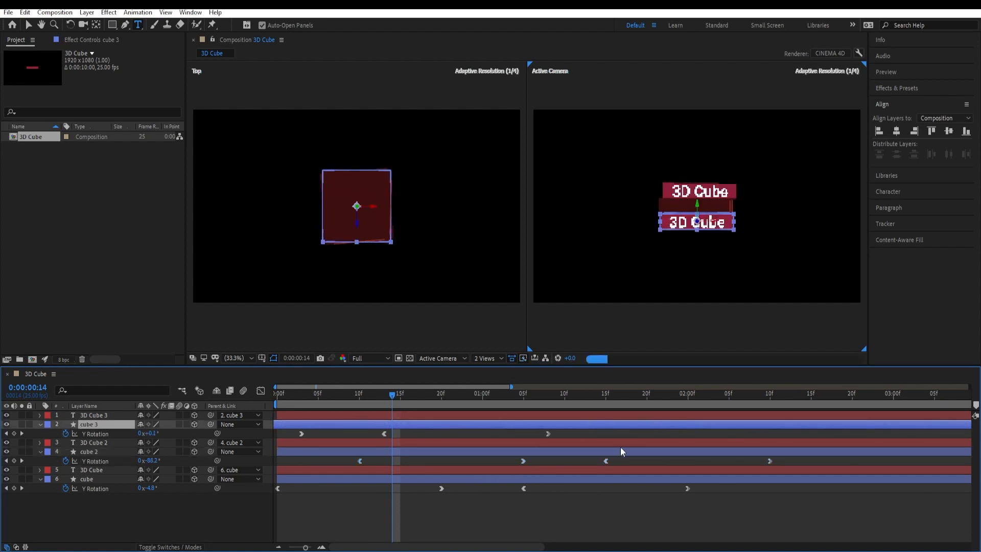
left_click_drag(702, 436, 273, 433)
left_click_drag(442, 434, 602, 427)
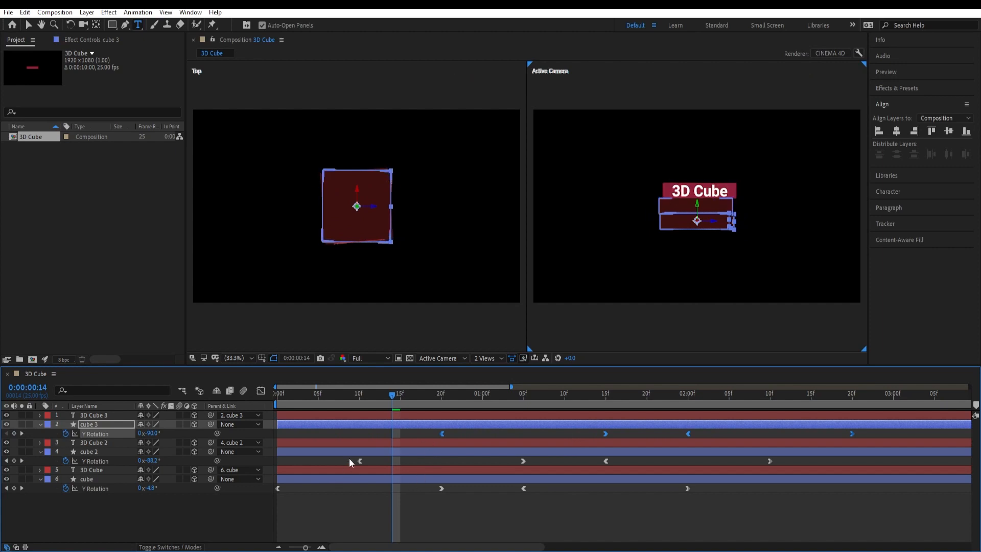
Play back and scrub the staggered rotation of the three cubes from the start, returning the playhead to 0:00:00:00
left_click_drag(383, 395, 265, 420)
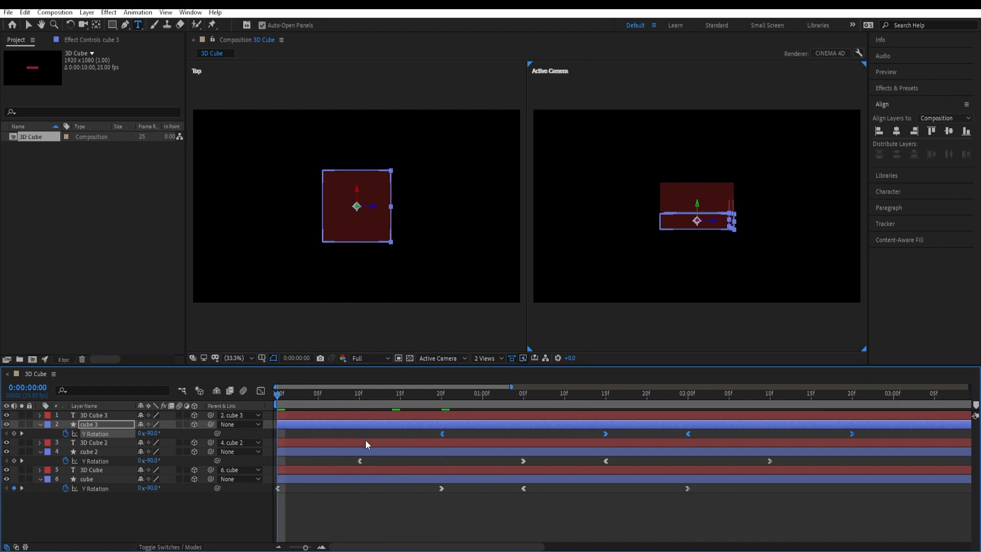
key("space")
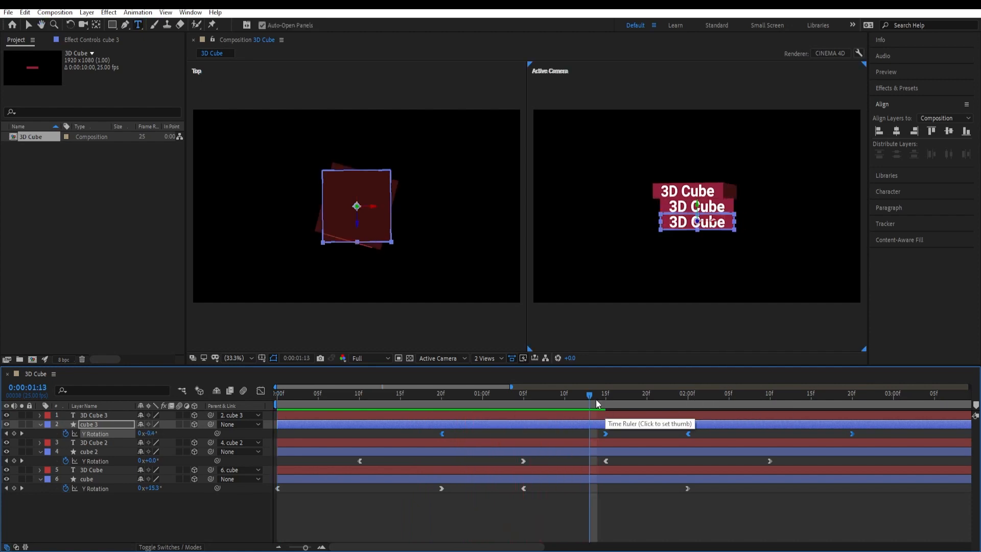
left_click_drag(592, 398, 408, 397)
key("space")
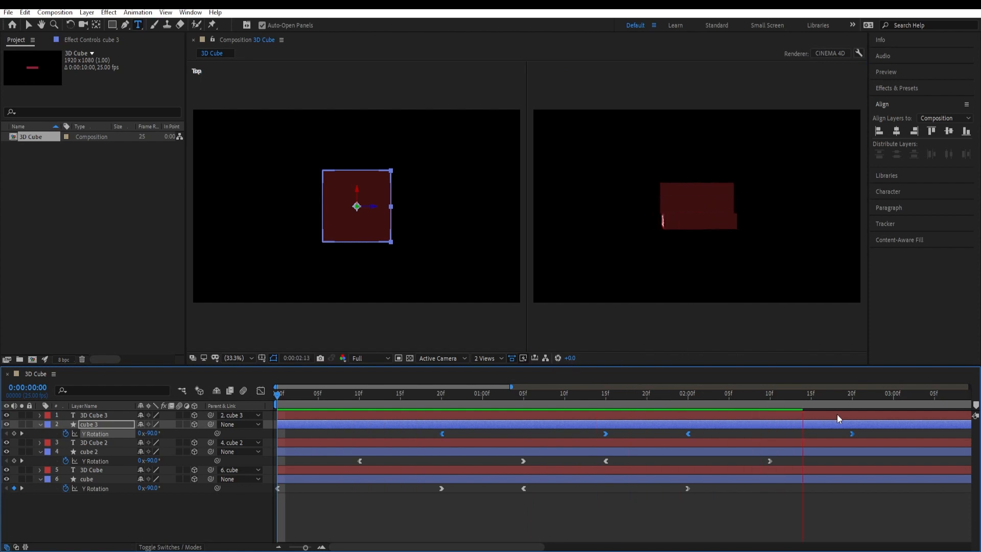
key("space")
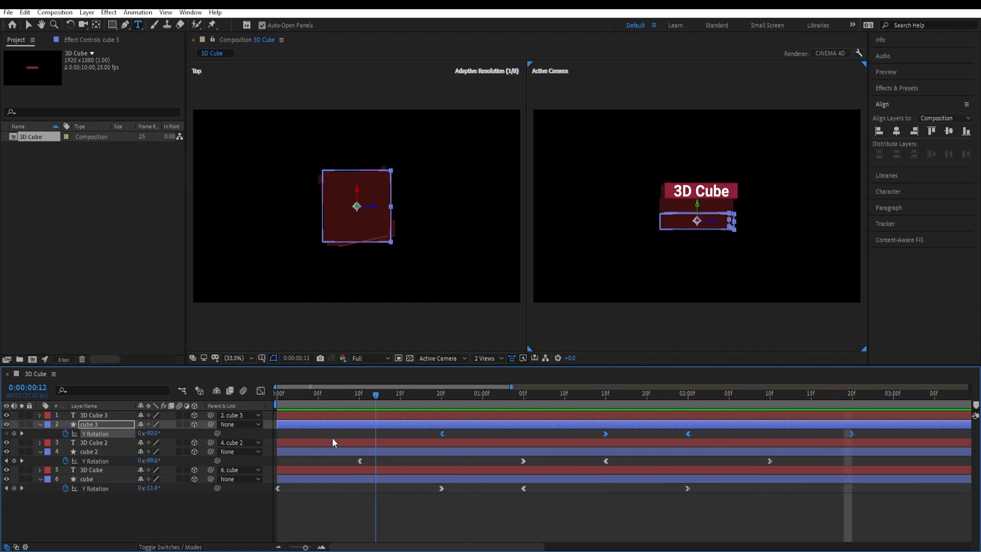
key("Page_Up")
key("Page_Up")
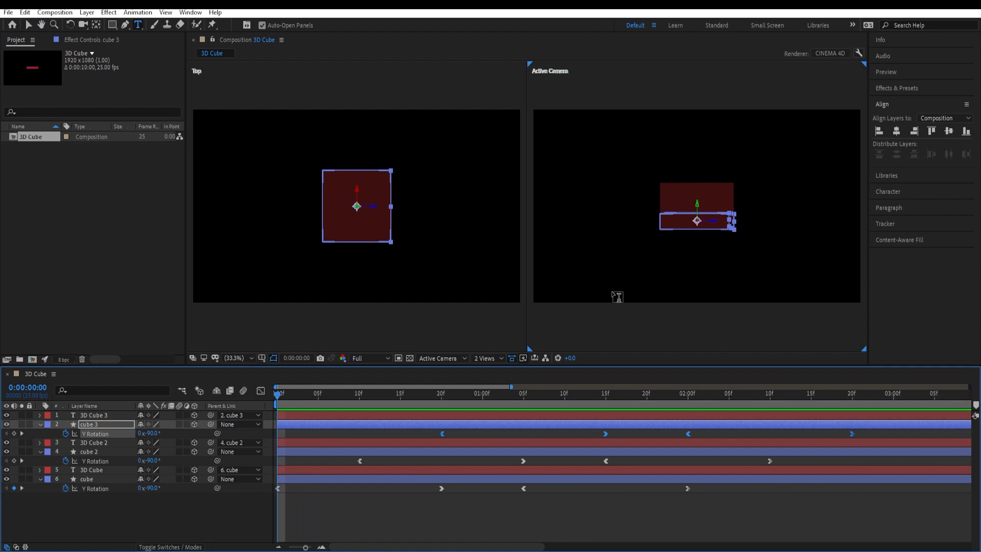
Switch the composition viewer to a single Active Camera view and collapse the keyframed properties of all layers
left_click(492, 357)
left_click(488, 380)
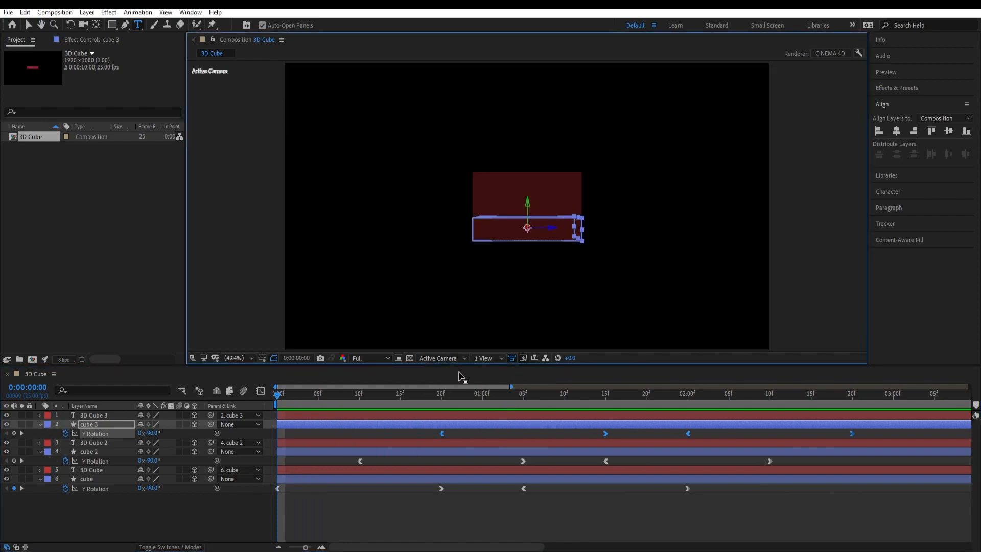
key("ctrl+a")
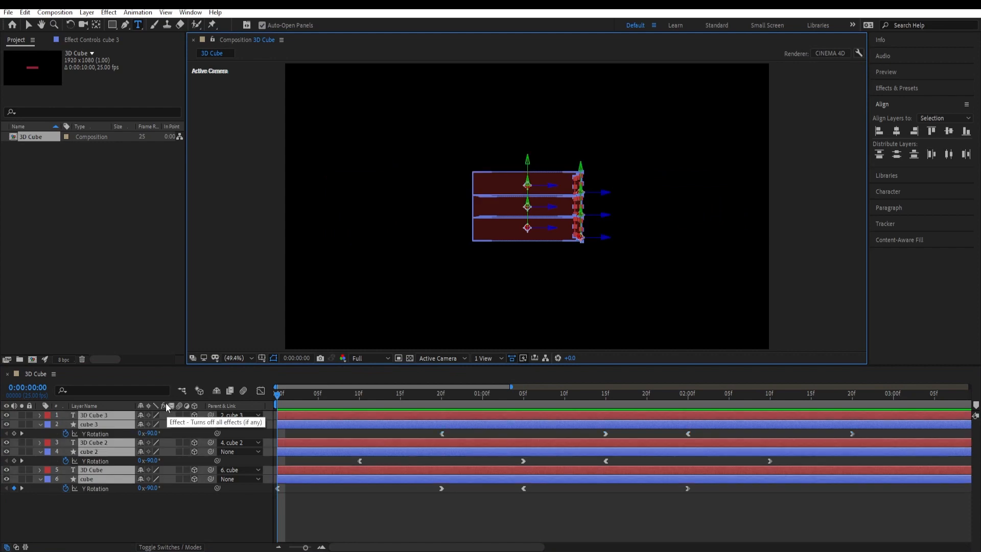
key("u")
left_click(128, 485)
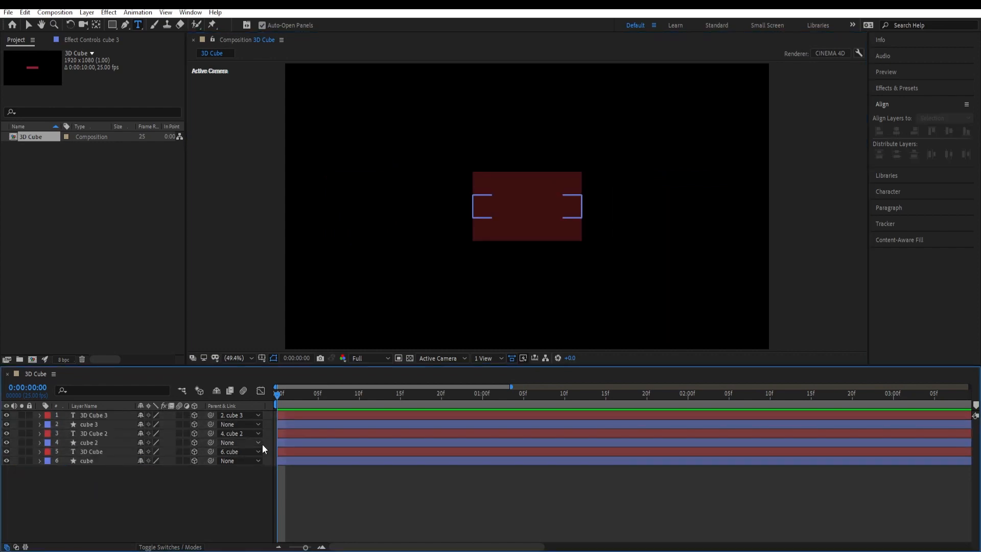
With the playhead at 0:00:01:10, create a 1920 x 1080 dark grey solid named bg and place it beneath all other layers
left_click_drag(278, 396, 567, 403)
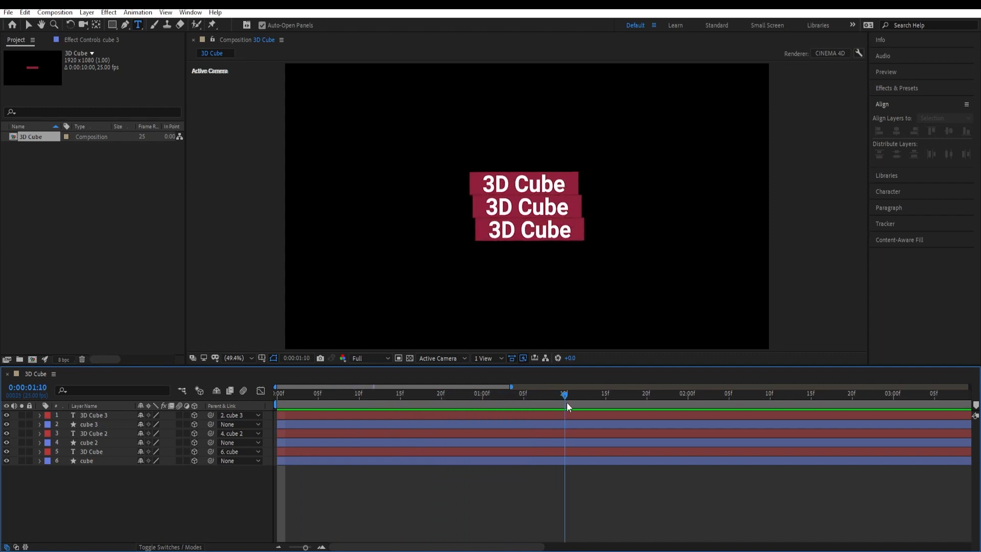
right_click(133, 513)
mouse_move(172, 402)
left_click(304, 424)
type("bg")
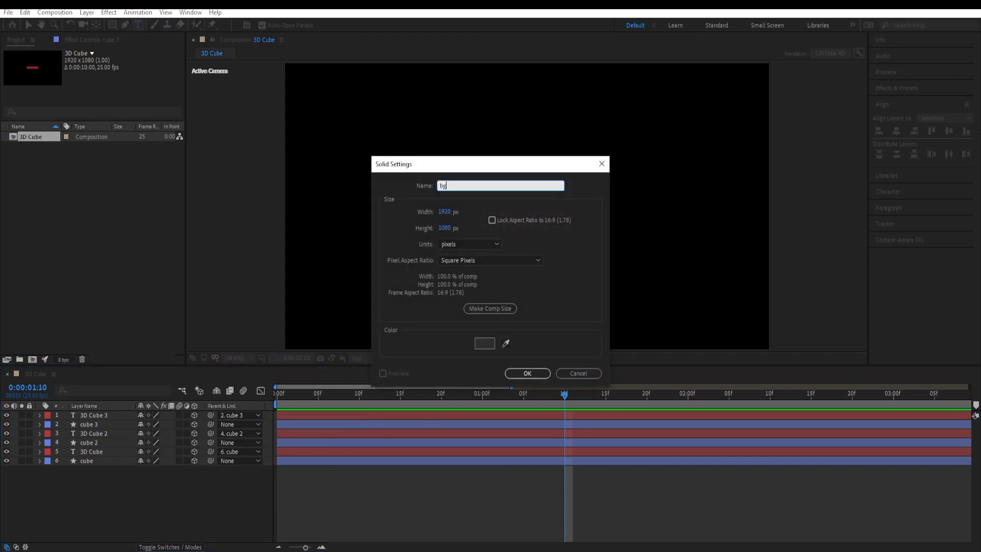
left_click(526, 373)
left_click_drag(100, 418, 109, 482)
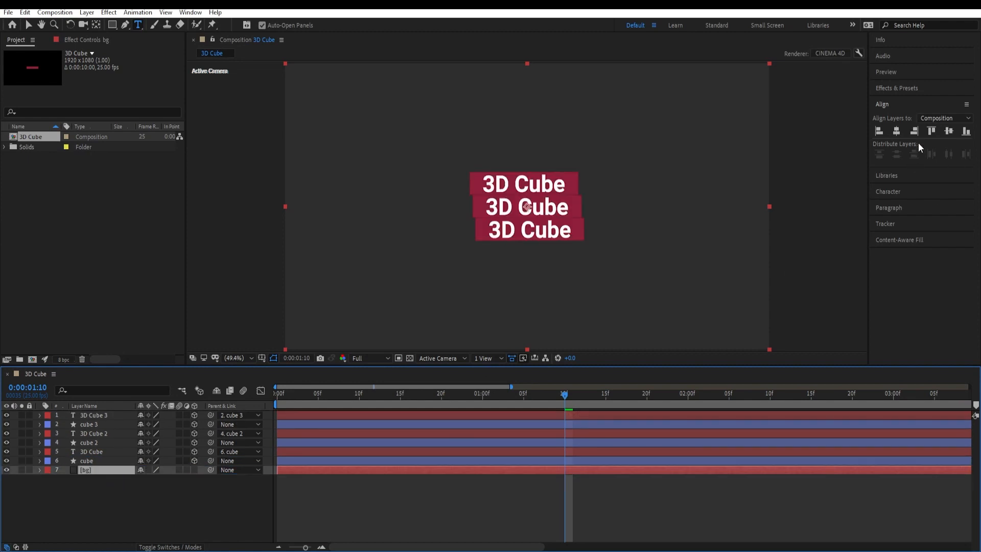
Apply Gradient Ramp to the bg layer and make it horizontal, starting at about (-2.5, 543) and ending at about (1926.5, 543)
left_click(903, 86)
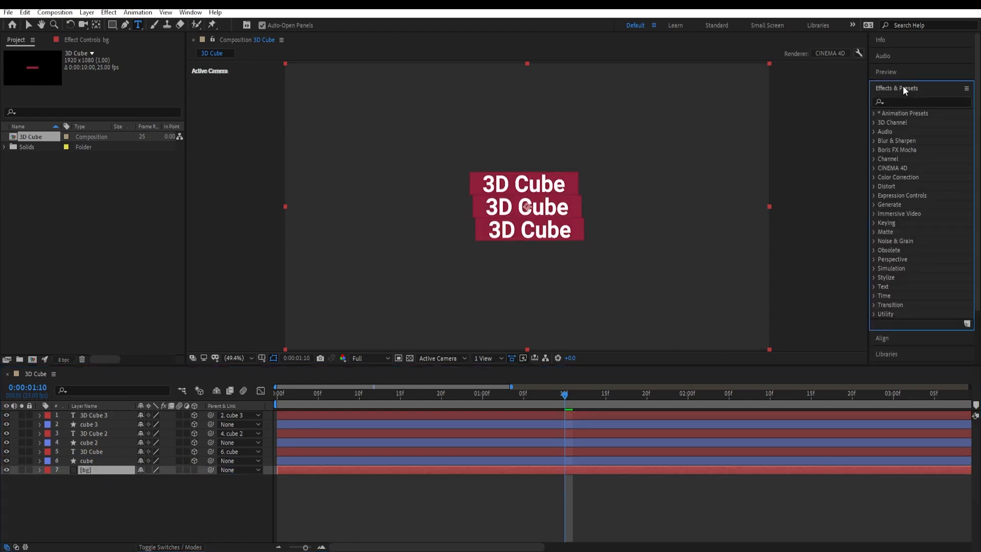
left_click(910, 102)
type("gradient")
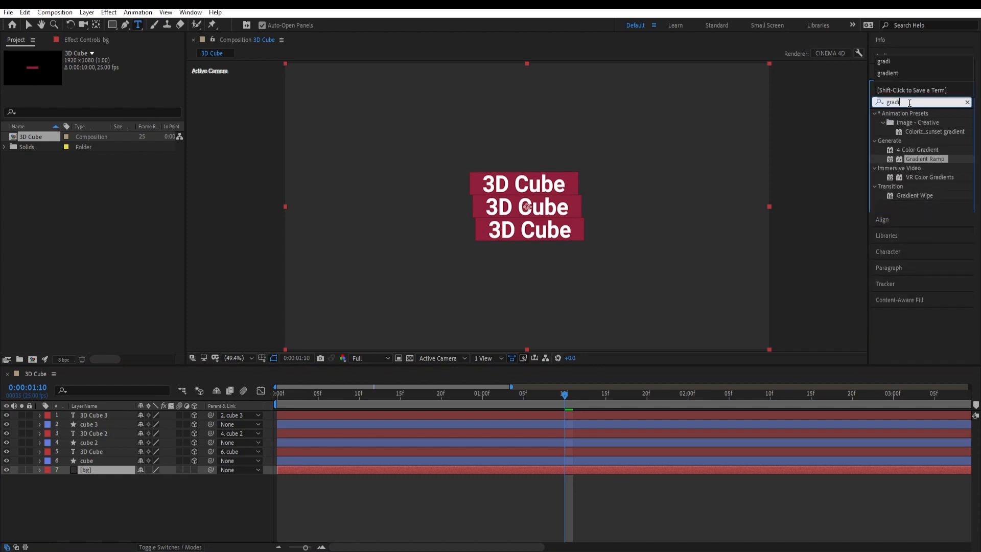
double_click(910, 159)
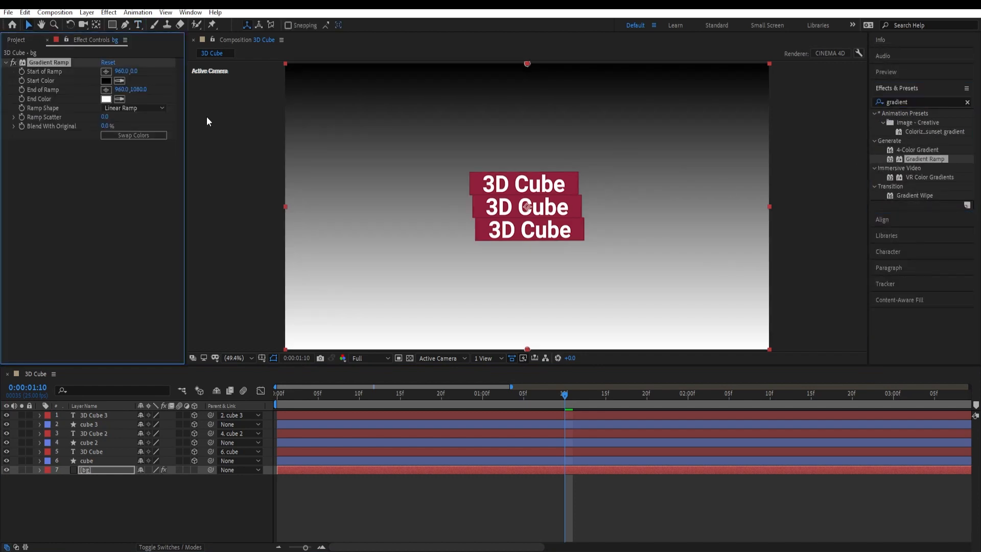
left_click_drag(529, 66, 285, 209)
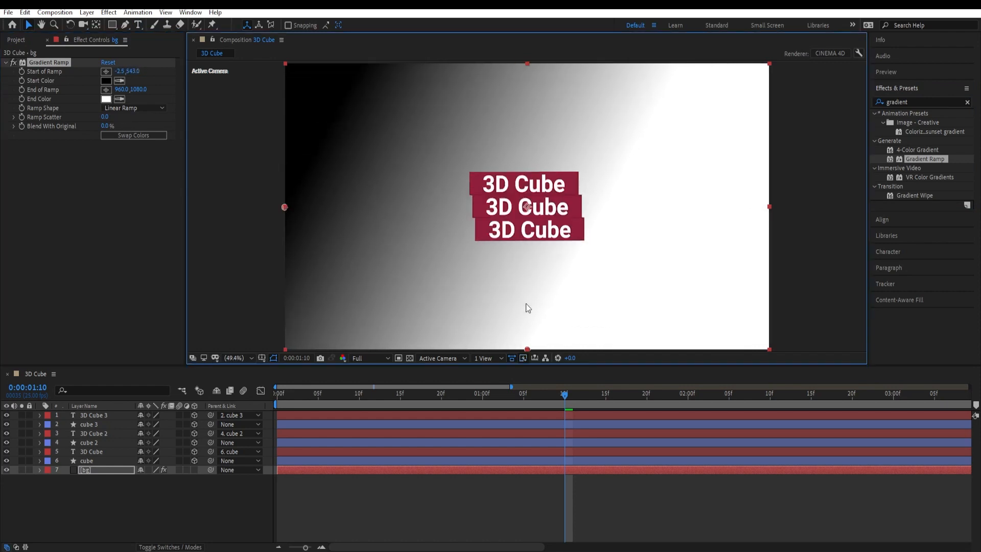
left_click_drag(527, 350, 772, 211)
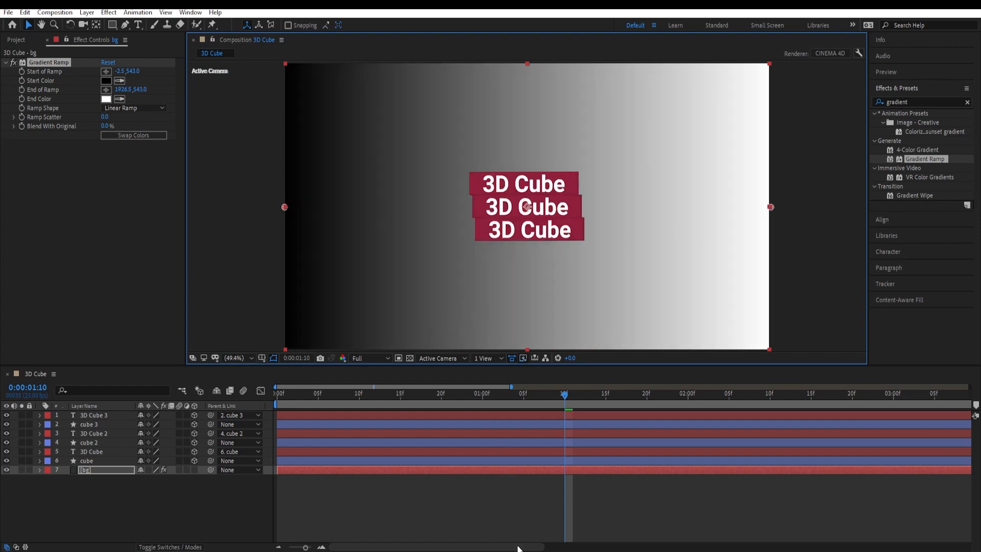
Copy the first bg colour from the ae cube Notepad file and set the gradient's Start Color to #F45B69
key("alt+Tab")
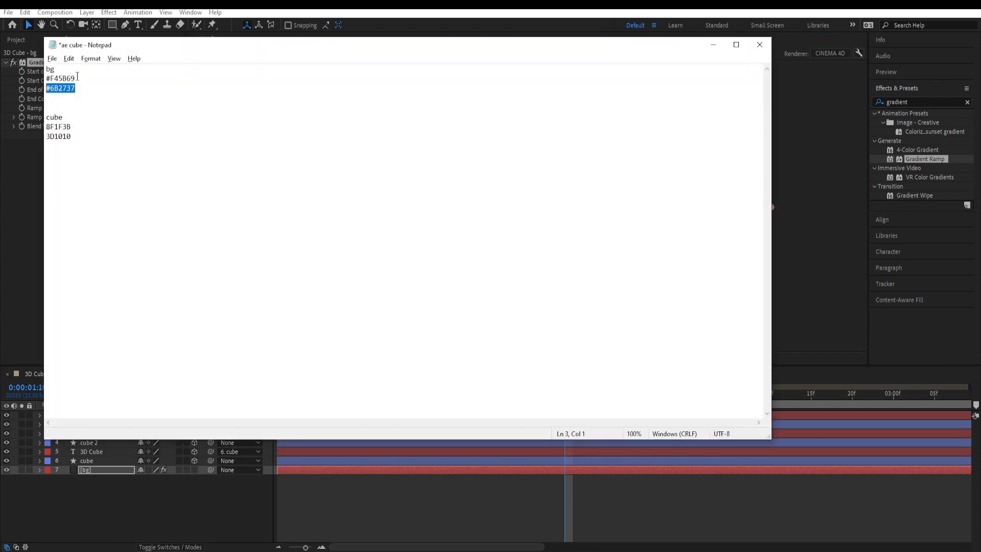
left_click_drag(77, 79, 46, 78)
key("ctrl+c")
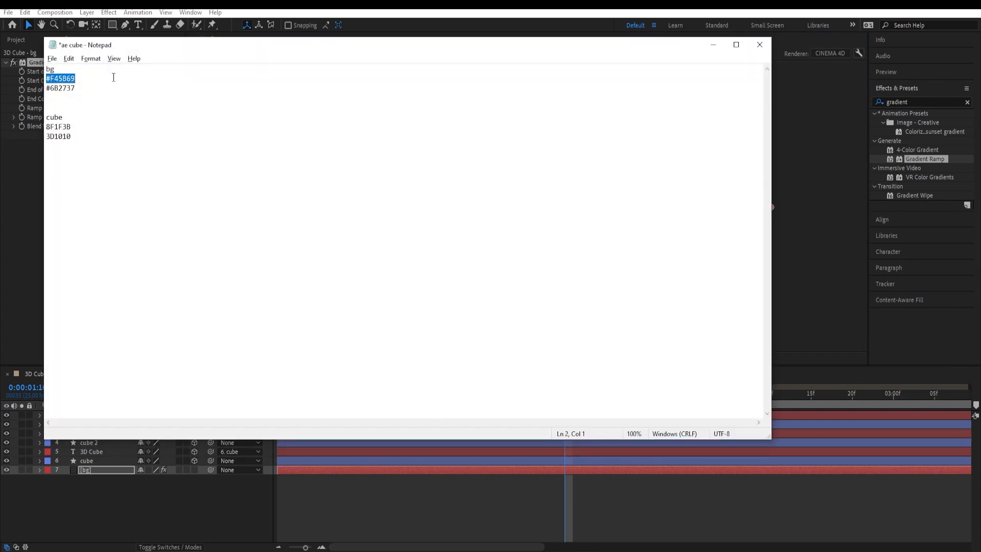
left_click(715, 47)
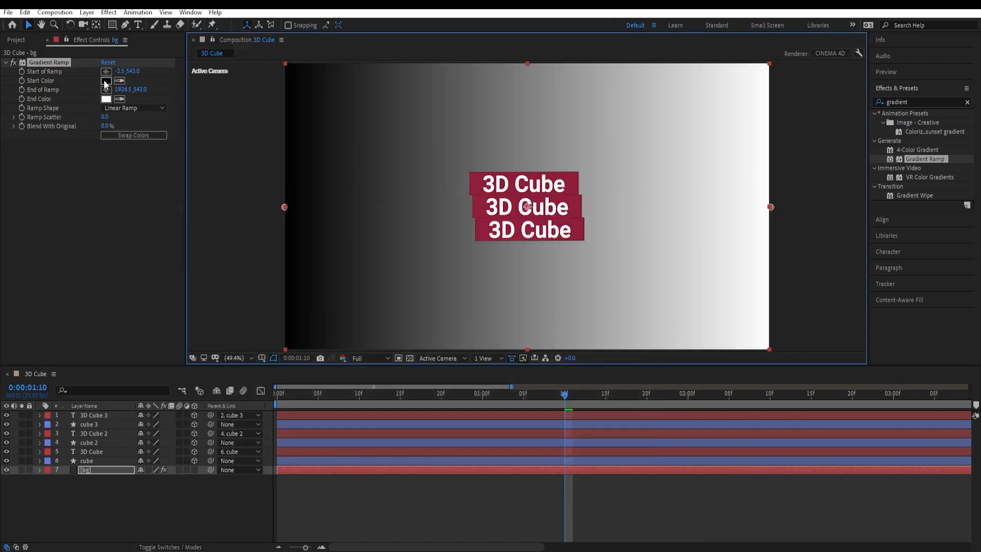
left_click(106, 81)
key("ctrl+v")
left_click(609, 273)
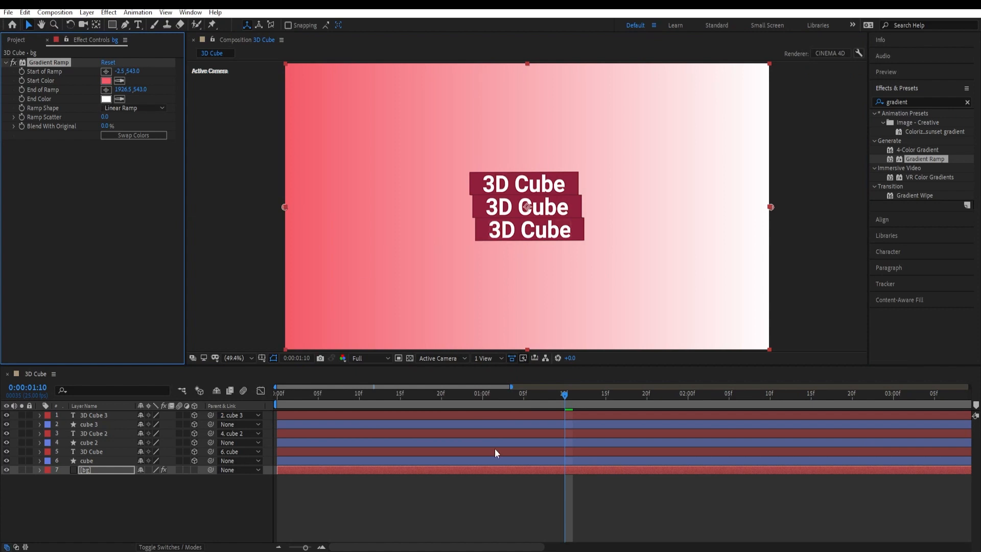
Get the second bg colour from the Notepad file and set the gradient's End Color to #6B2737
key("alt+Tab")
left_click(51, 95)
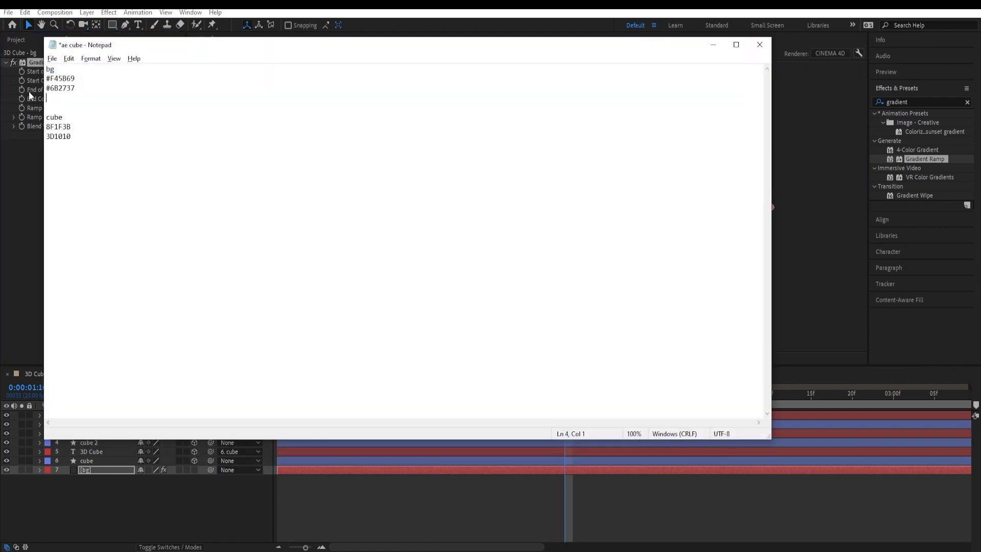
left_click_drag(80, 89, 45, 88)
left_click(714, 45)
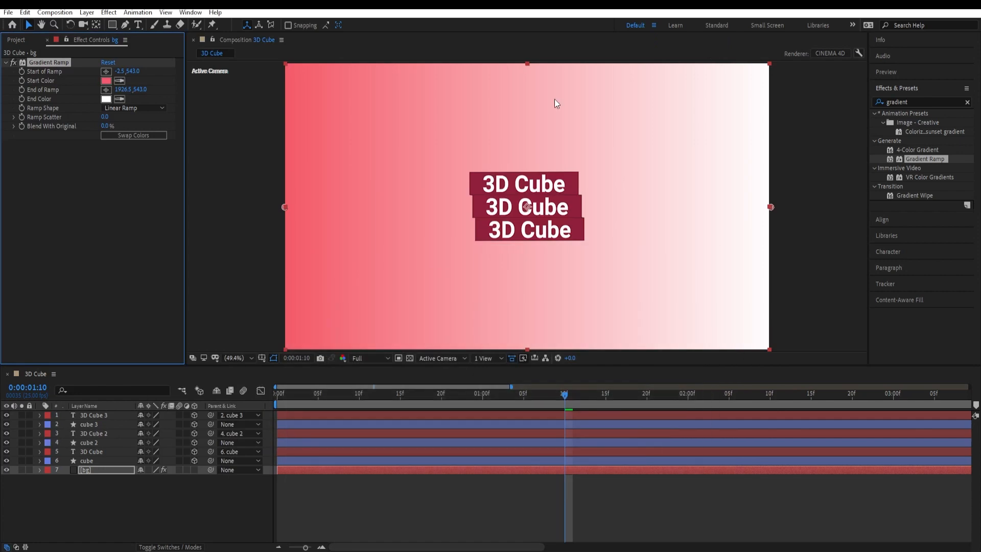
left_click(106, 98)
type("6B2737")
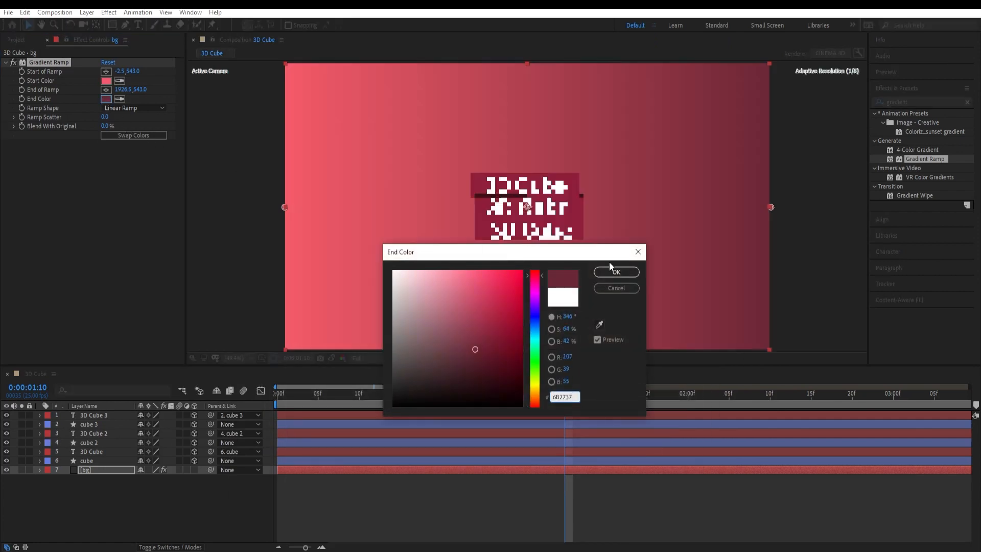
left_click(614, 273)
Play back the finished cube animation over the gradient background from the start
left_click_drag(567, 400, 250, 403)
key("space")
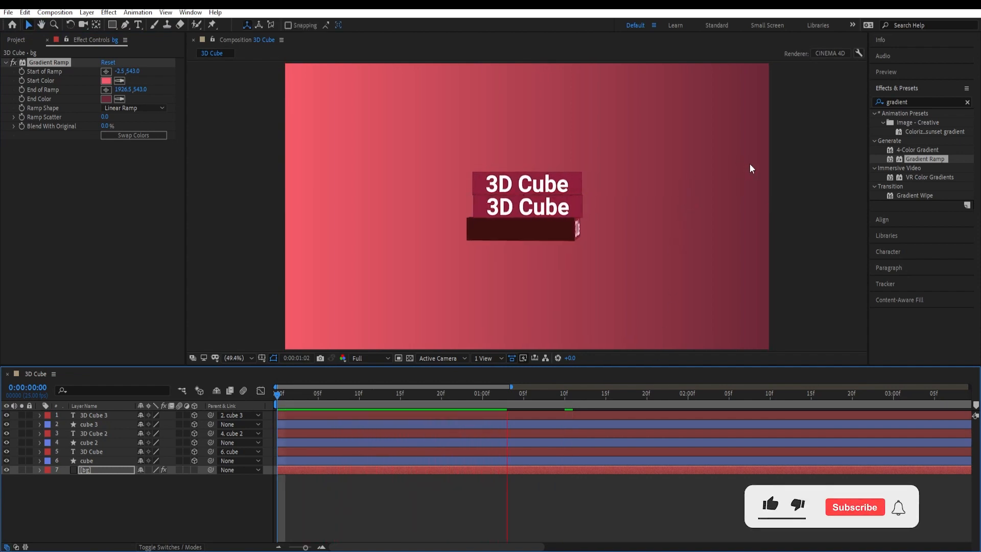
left_click_drag(604, 401, 597, 397)
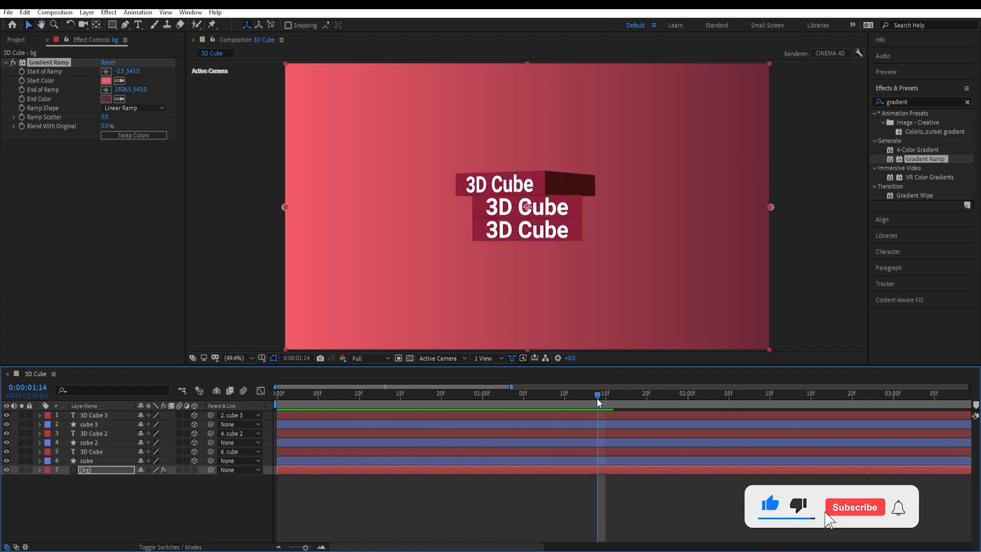
key("space")
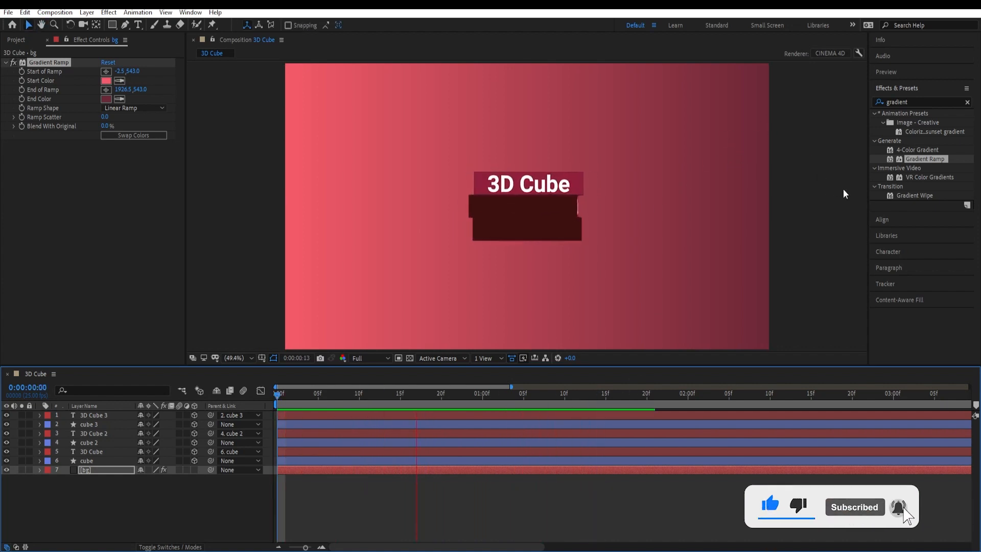